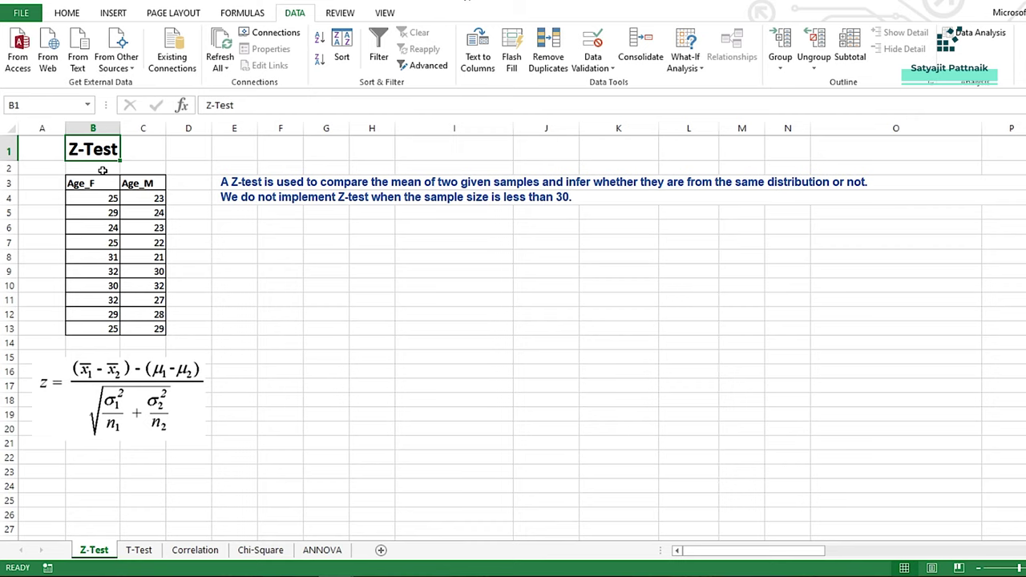
# Review the Z-Test title, description, sample note and the Age_F/Age_M data by selecting them
pyautogui.moveTo(87, 180); pyautogui.dragTo(160, 331)
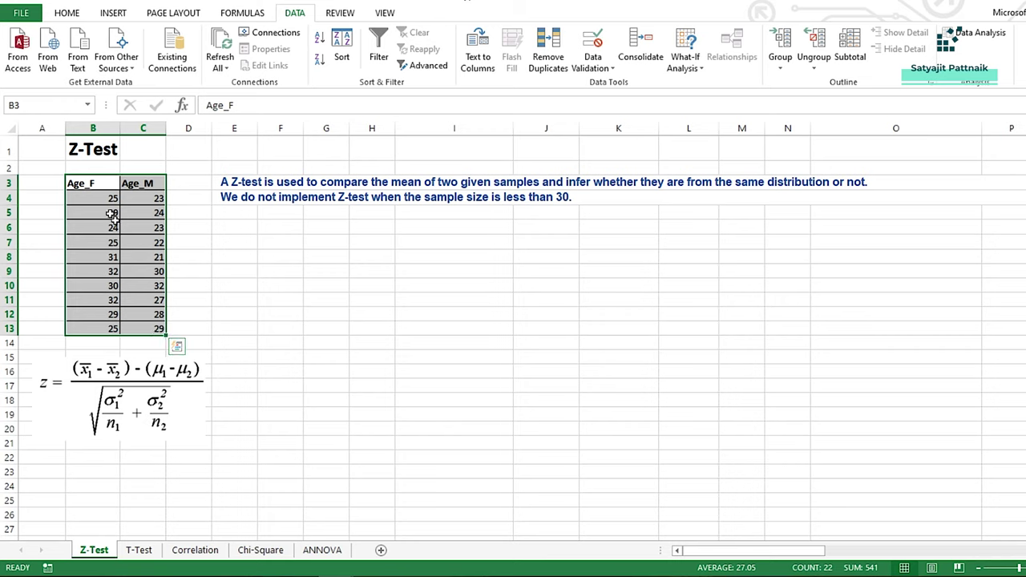
pyautogui.click(92, 152)
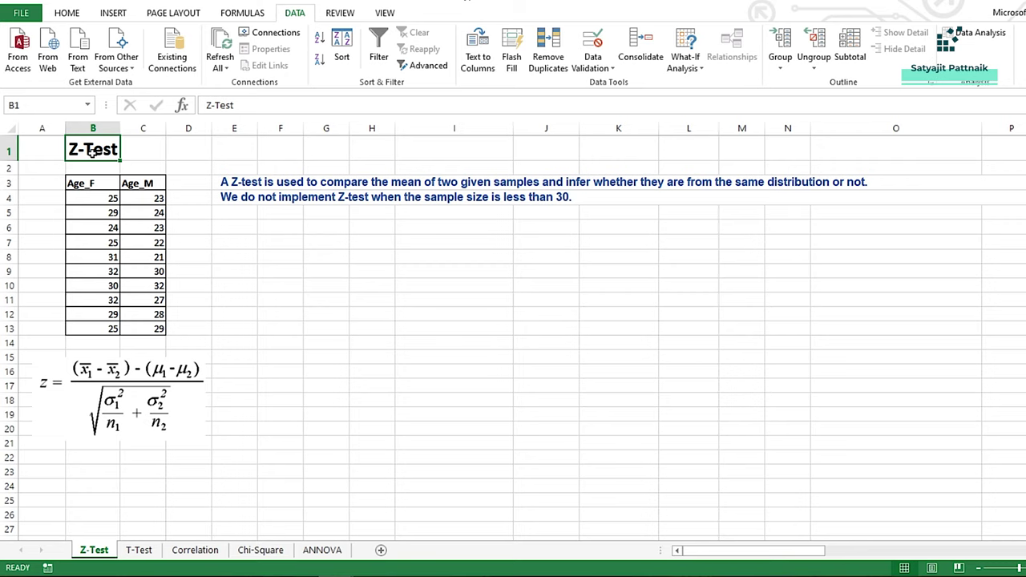
pyautogui.click(230, 184)
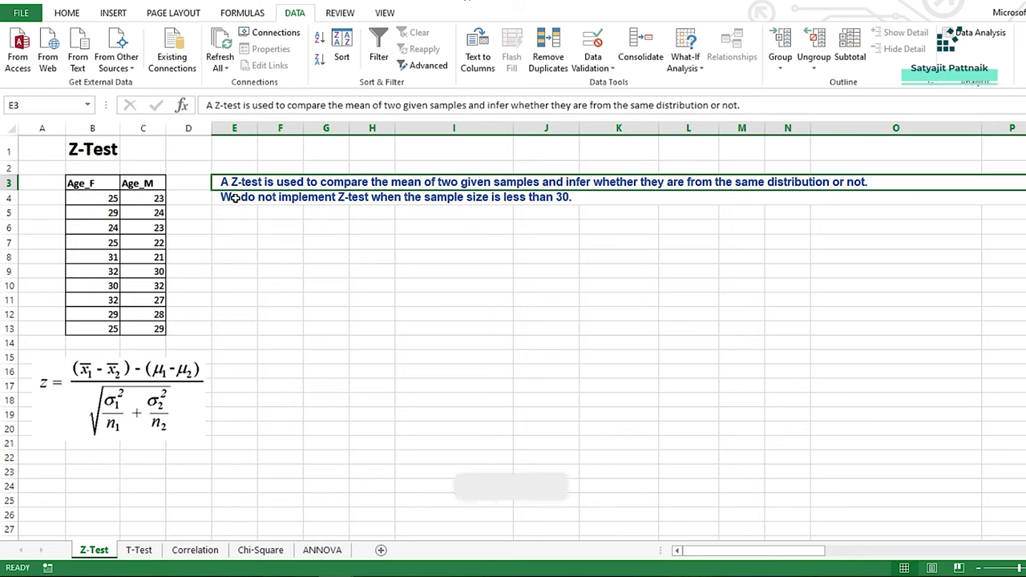
pyautogui.click(232, 198)
pyautogui.moveTo(95, 185); pyautogui.dragTo(154, 328)
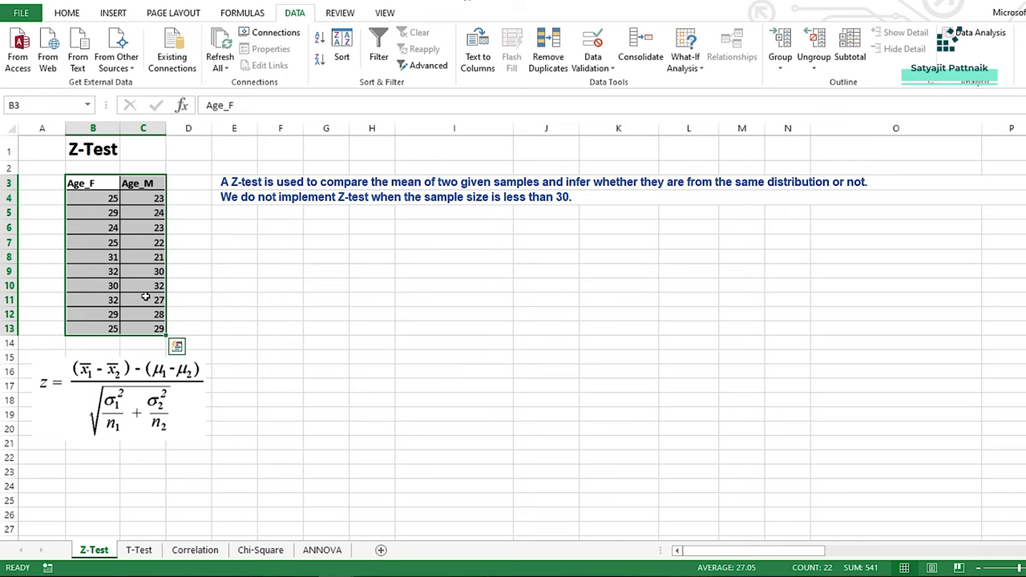
pyautogui.click(233, 228)
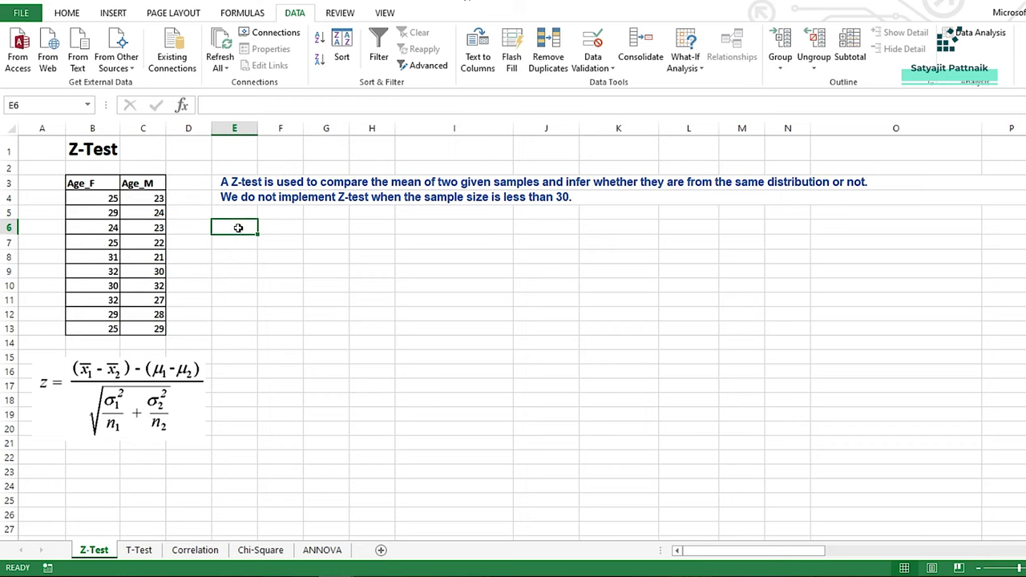
pyautogui.moveTo(89, 184); pyautogui.dragTo(154, 329)
pyautogui.moveTo(101, 198); pyautogui.dragTo(160, 329)
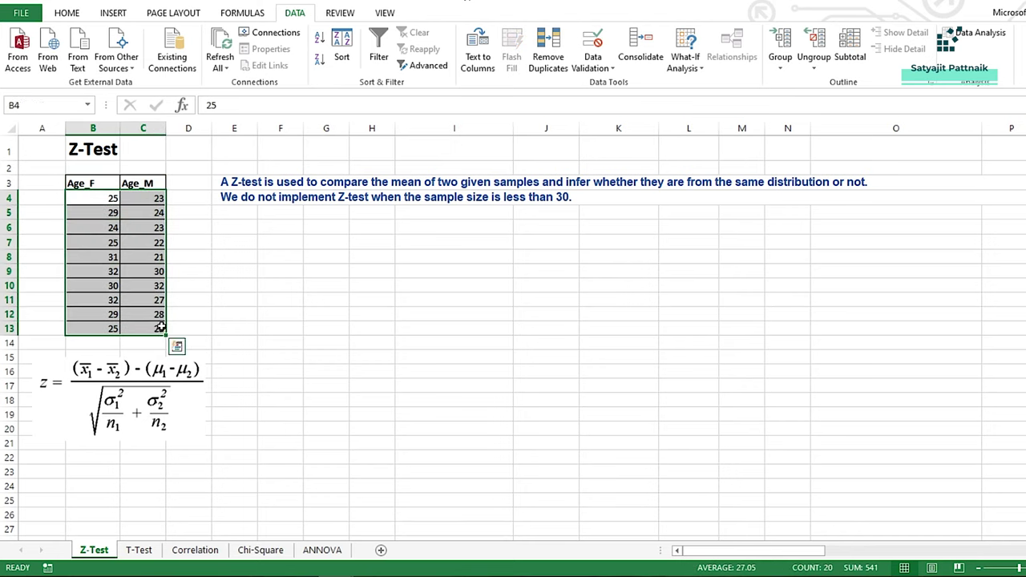
pyautogui.moveTo(107, 197); pyautogui.dragTo(116, 330)
pyautogui.moveTo(152, 199); pyautogui.dragTo(144, 325)
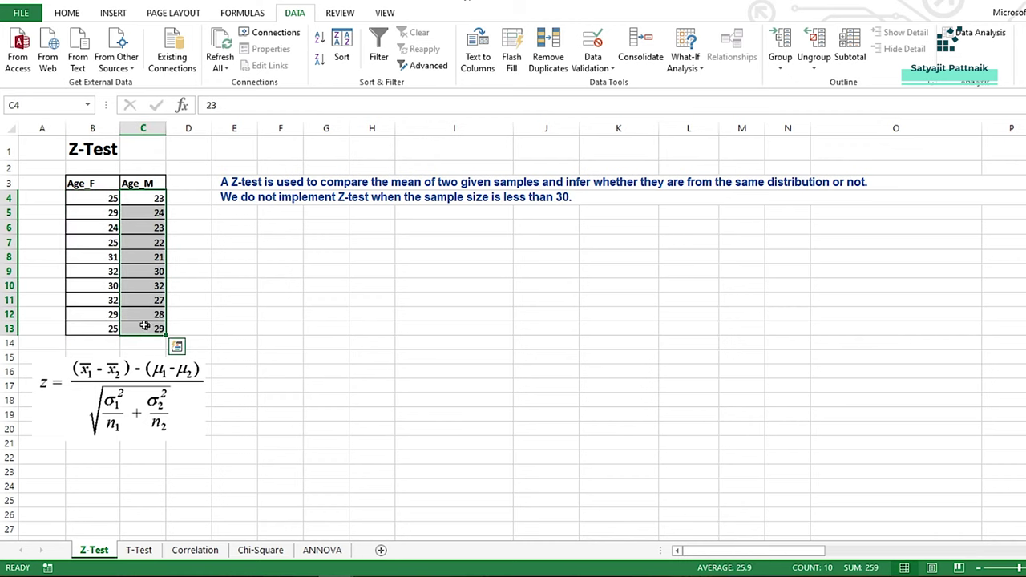
pyautogui.click(94, 186)
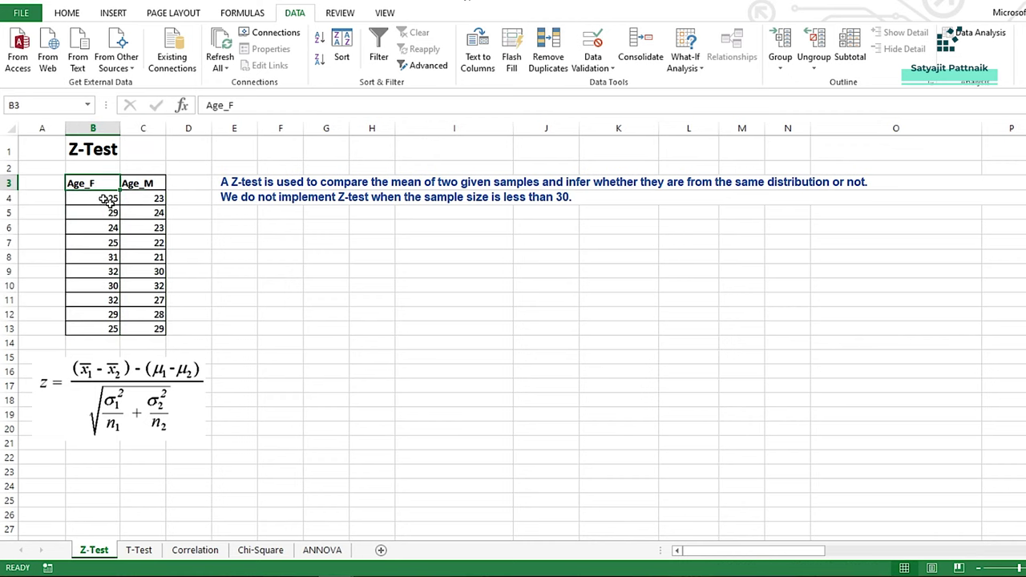
# Enter the Ho (no significant difference) and H1 (significant difference) mean-age statements in E6 and E7
pyautogui.click(232, 228)
pyautogui.write('Ho')
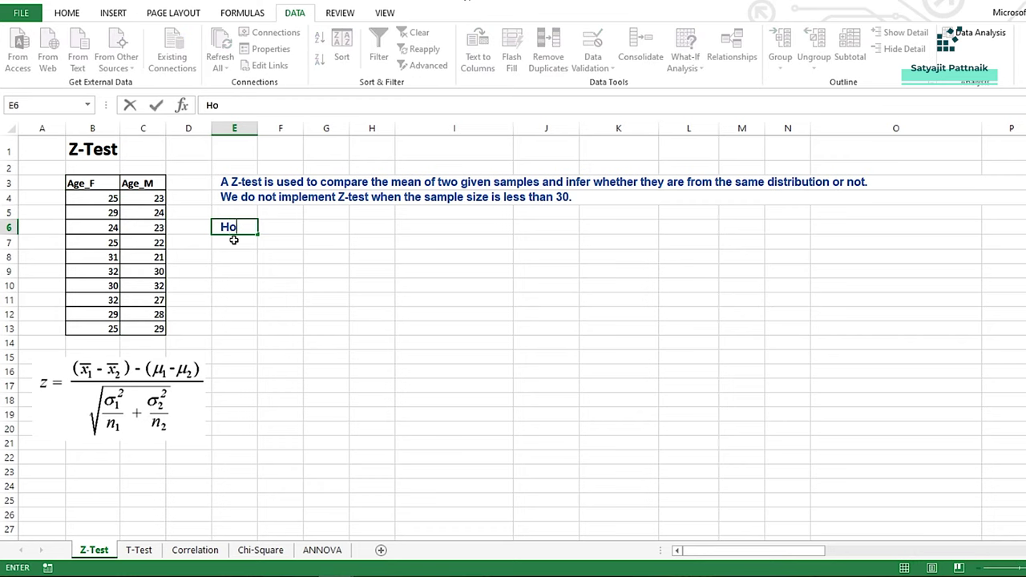
pyautogui.write(': There is no si')
pyautogui.write('gnifican')
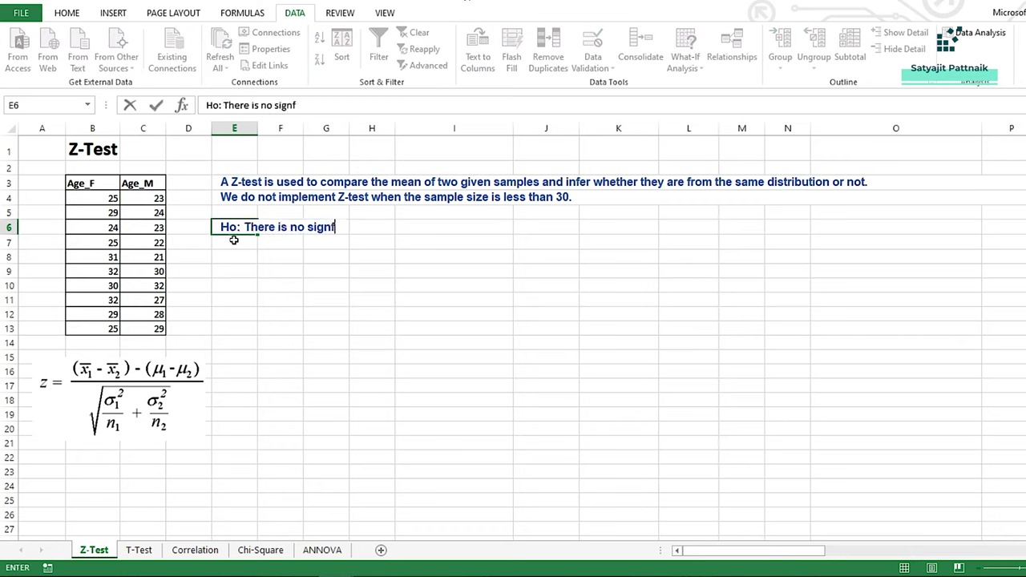
pyautogui.write('t difference')
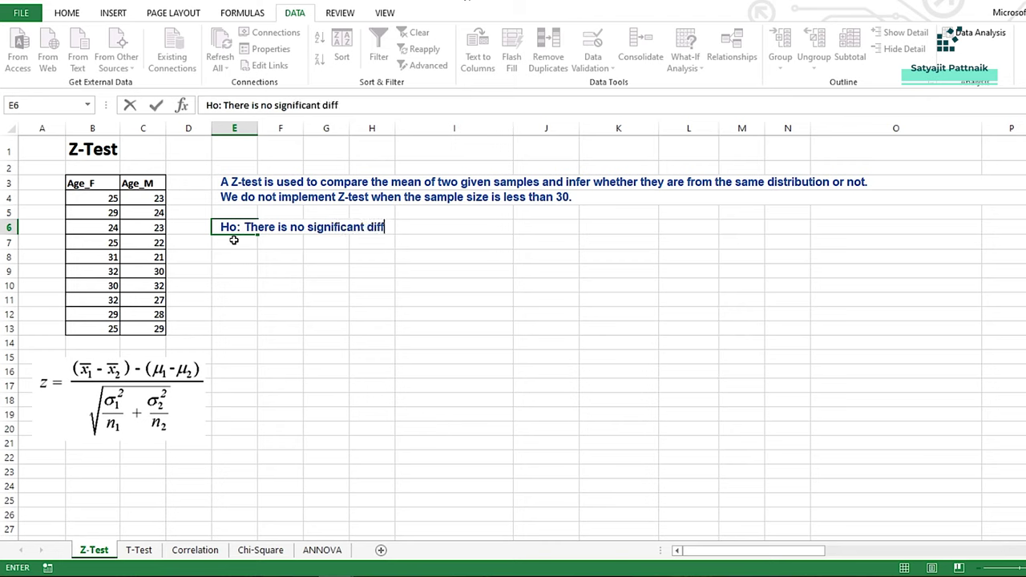
pyautogui.write(' between')
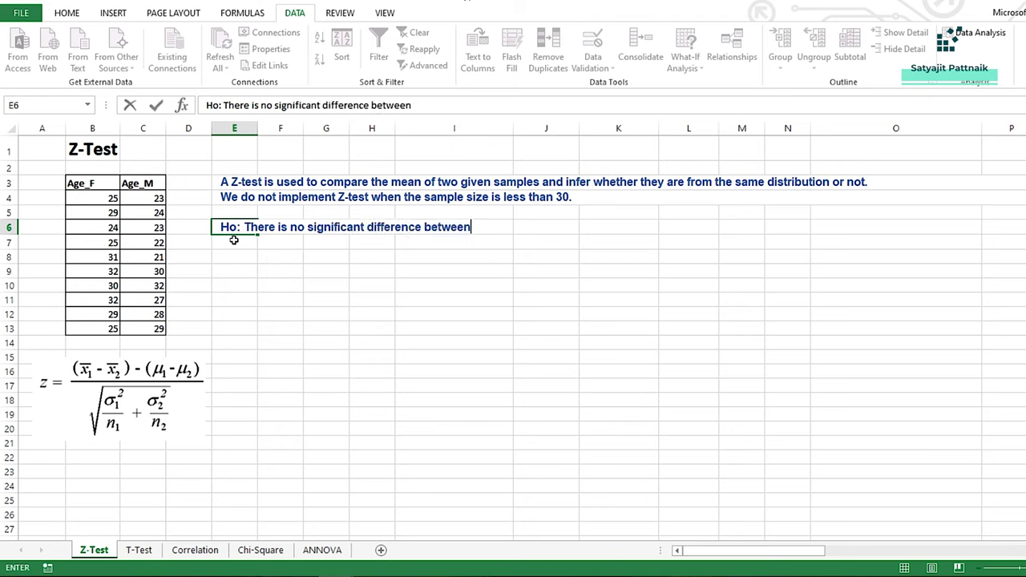
pyautogui.write(' the mean Age of ')
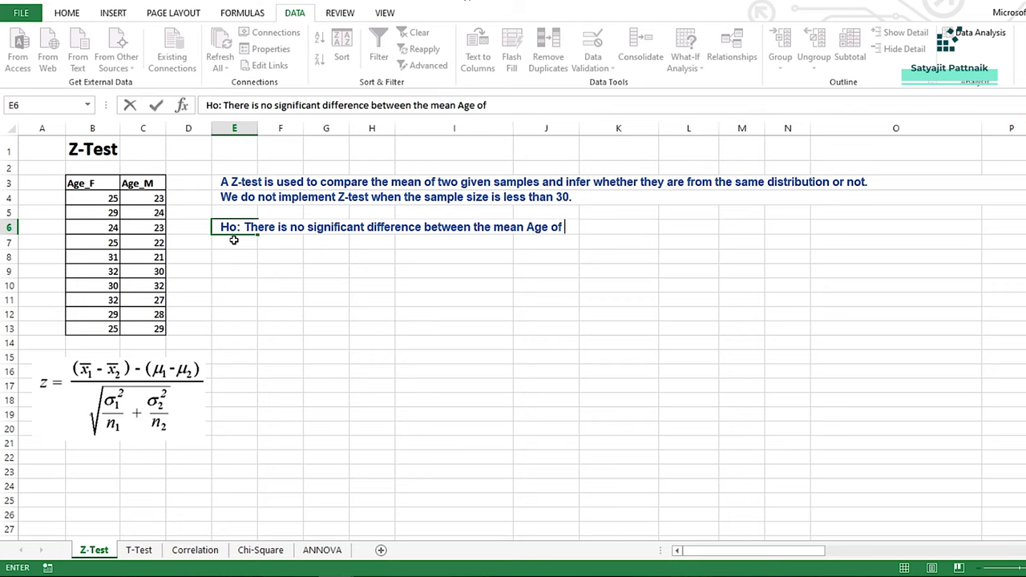
pyautogui.write('Males & Female')
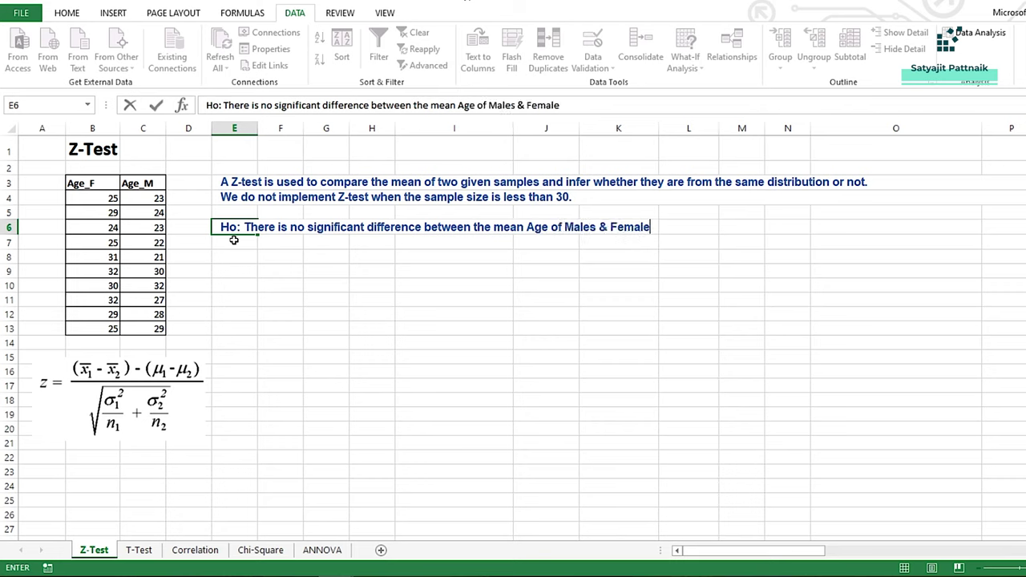
pyautogui.write('s')
pyautogui.press('Return')
pyautogui.write('H1: ')
pyautogui.write('There is a')
pyautogui.write(' signifi')
pyautogui.write('cant difference b')
pyautogui.write('etween the mean ')
pyautogui.write('Age of Males & F')
pyautogui.write('emales')
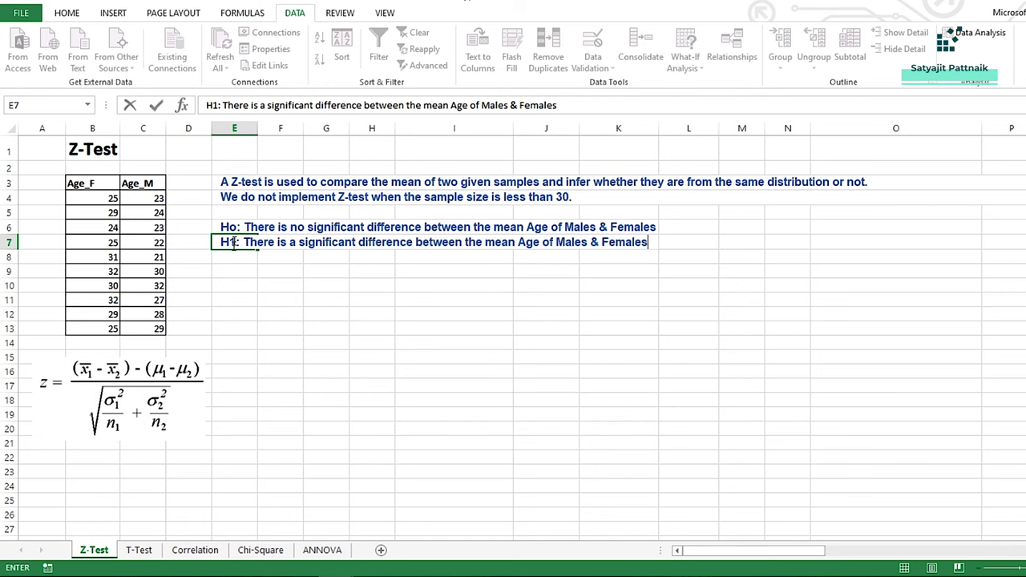
pyautogui.click(240, 273)
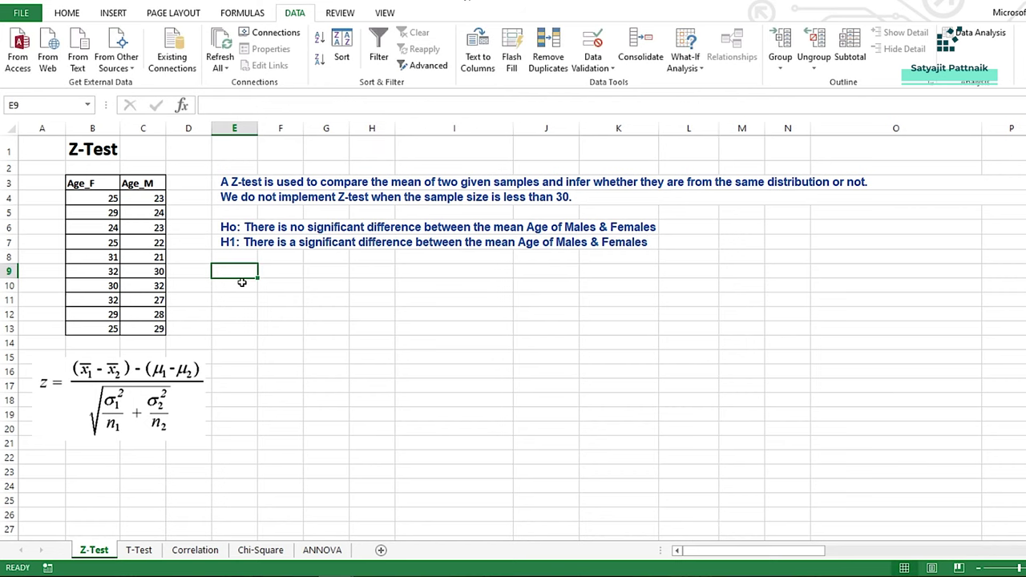
# Enter 'Significance Level: 0.05' in E9 beneath the hypotheses
pyautogui.write('Significance Level: 0.05')
pyautogui.press('Return')
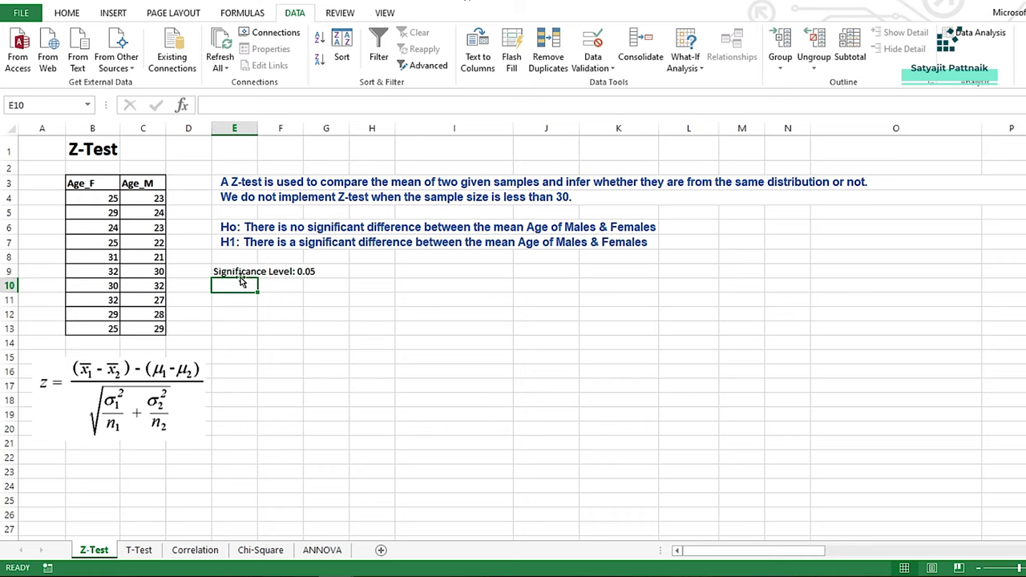
pyautogui.click(230, 271)
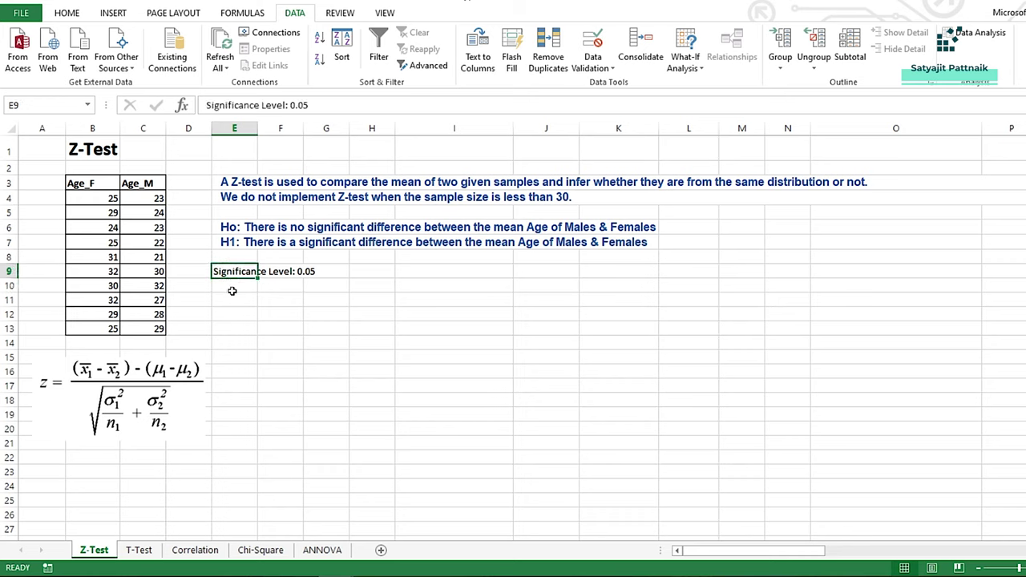
pyautogui.click(229, 300)
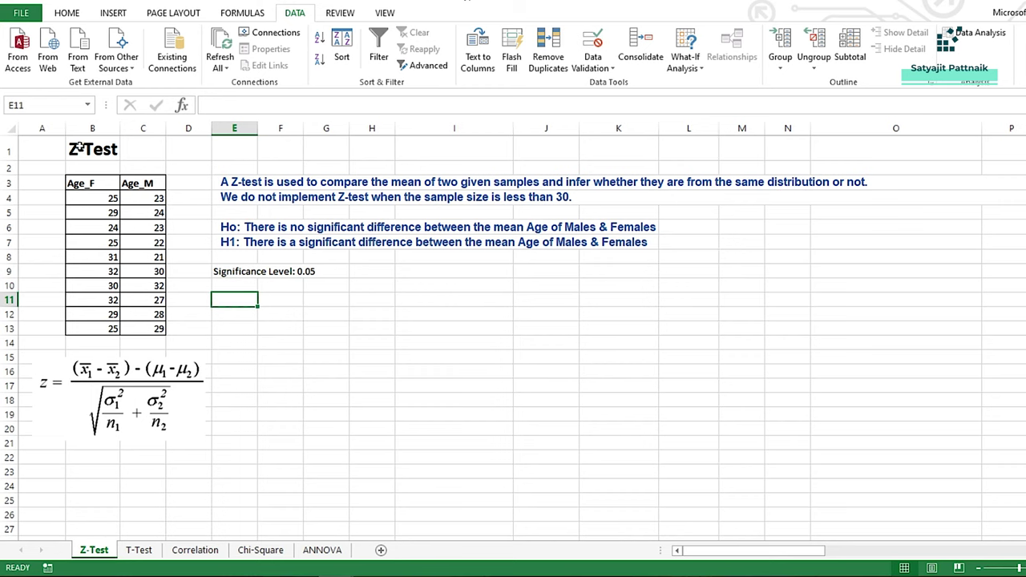
pyautogui.moveTo(227, 227); pyautogui.dragTo(231, 239)
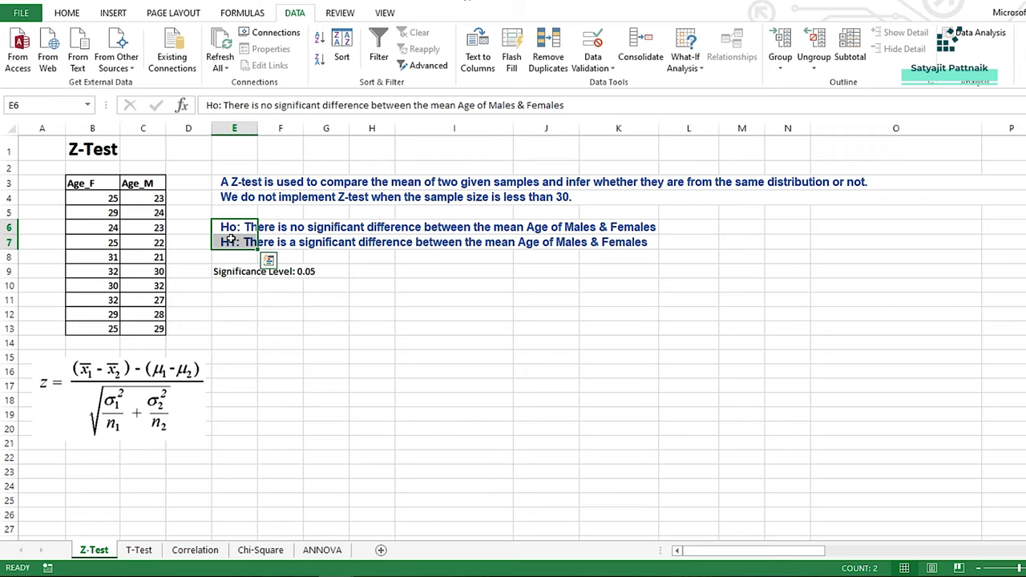
pyautogui.click(238, 299)
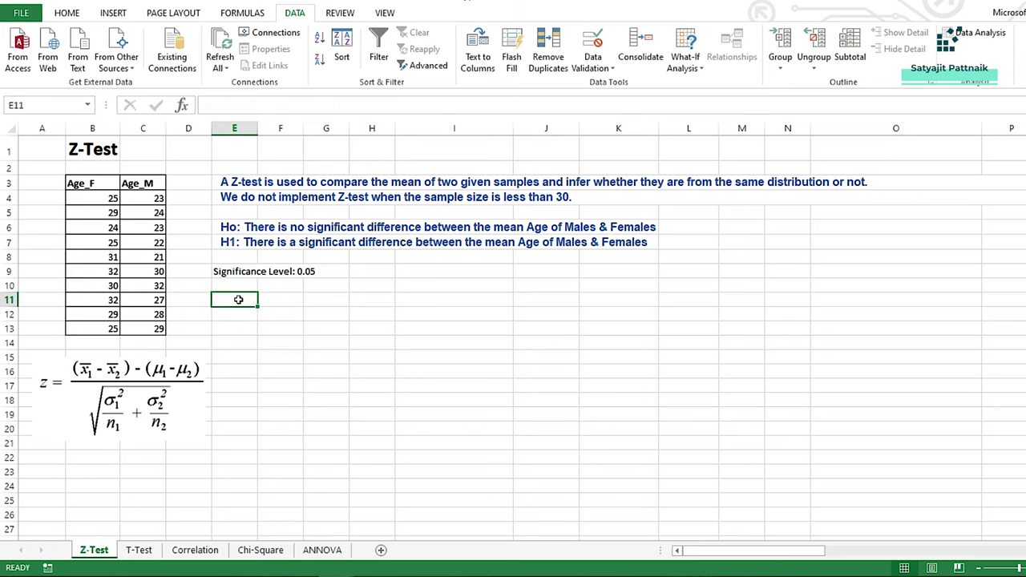
# Enter 'if p>0.05 --> Accept the null hypothesis' and 'if p<0.05 --> Reject the null hypothesis' in E11:E12
pyautogui.write('if p>0.0')
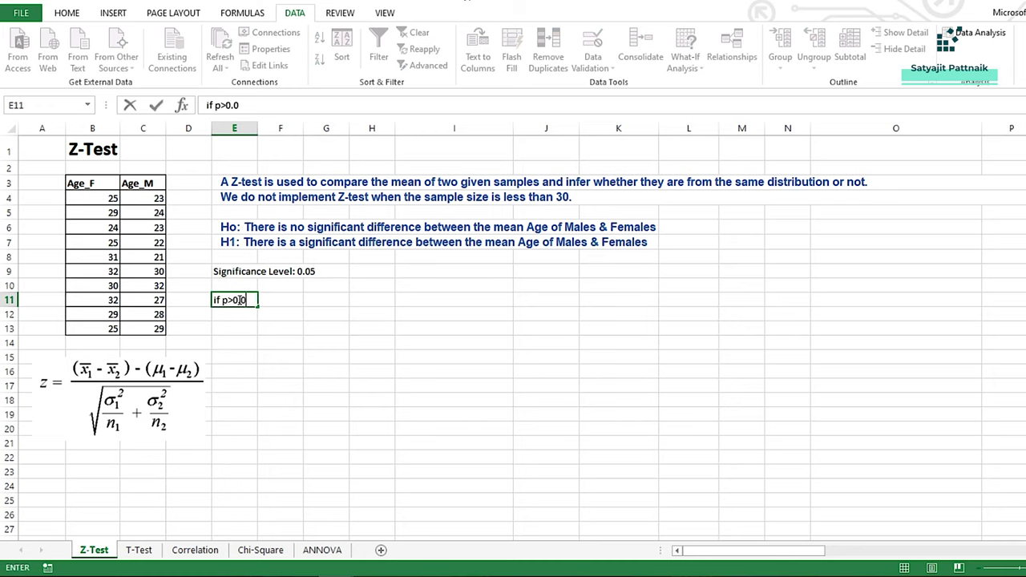
pyautogui.write('5 --> Accept the nu')
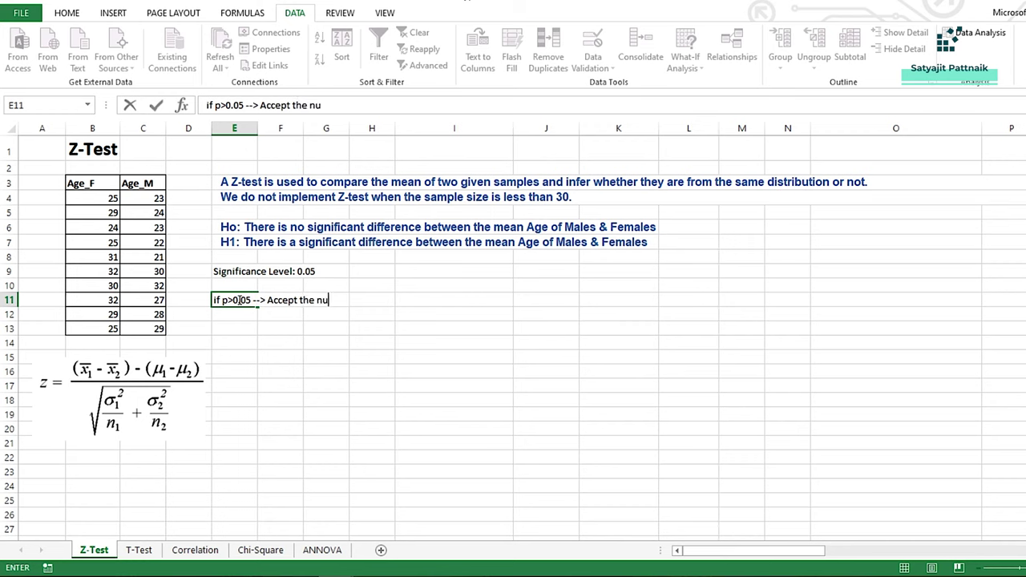
pyautogui.write('ll hypothesis')
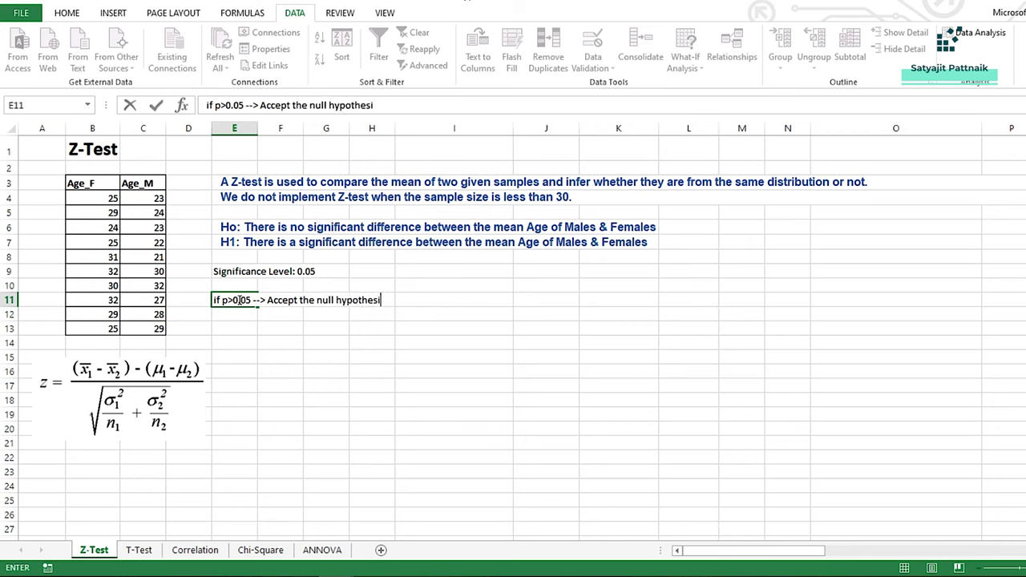
pyautogui.press('Return')
pyautogui.write('if p<')
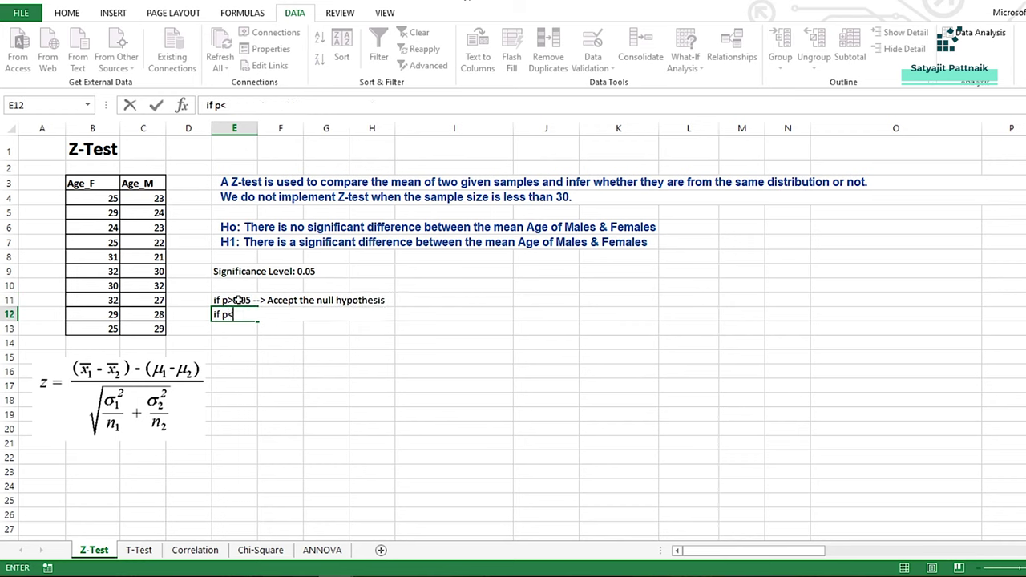
pyautogui.write('0.05')
pyautogui.write(' --> Rejec')
pyautogui.write('t the null hyp')
pyautogui.write('othe')
pyautogui.press('BackSpace')
pyautogui.write('hesis')
pyautogui.press('Return')
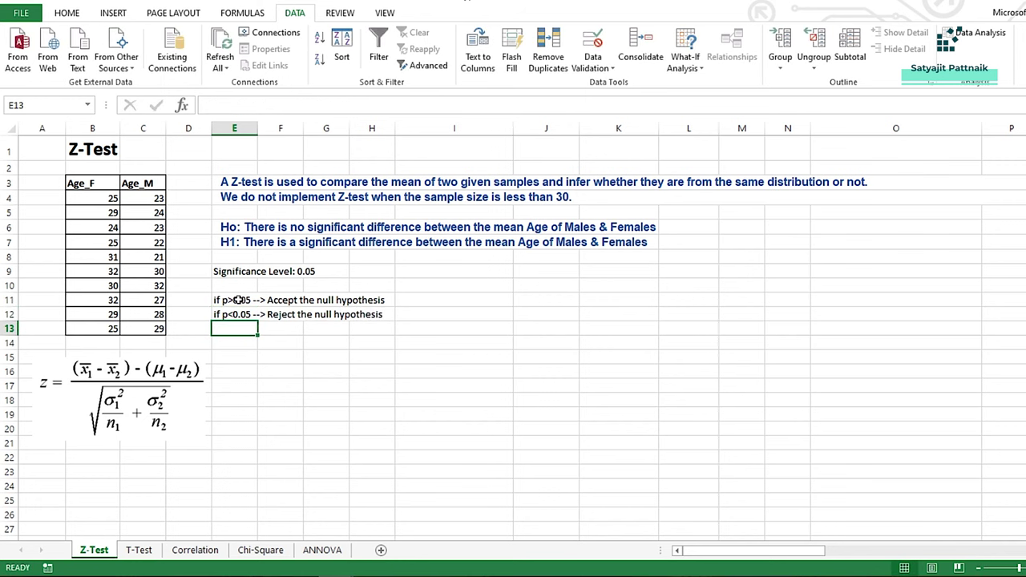
pyautogui.click(232, 271)
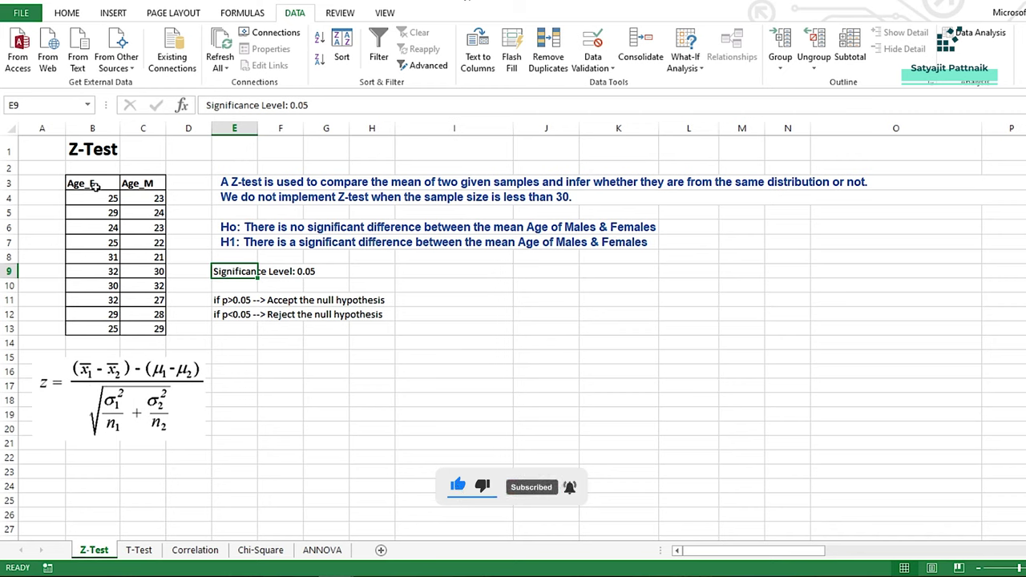
pyautogui.moveTo(100, 198); pyautogui.dragTo(97, 327)
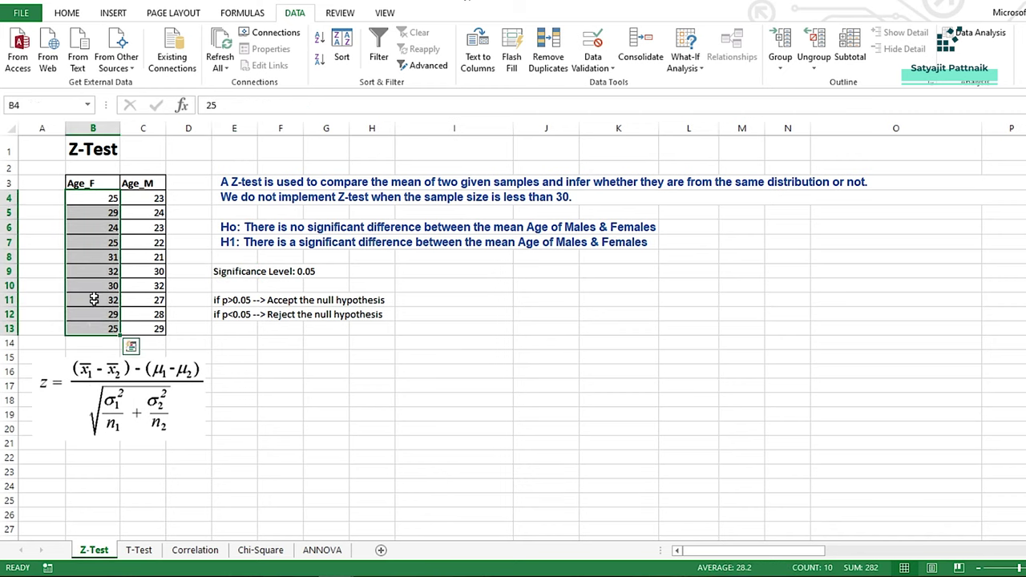
pyautogui.moveTo(143, 198); pyautogui.dragTo(134, 330)
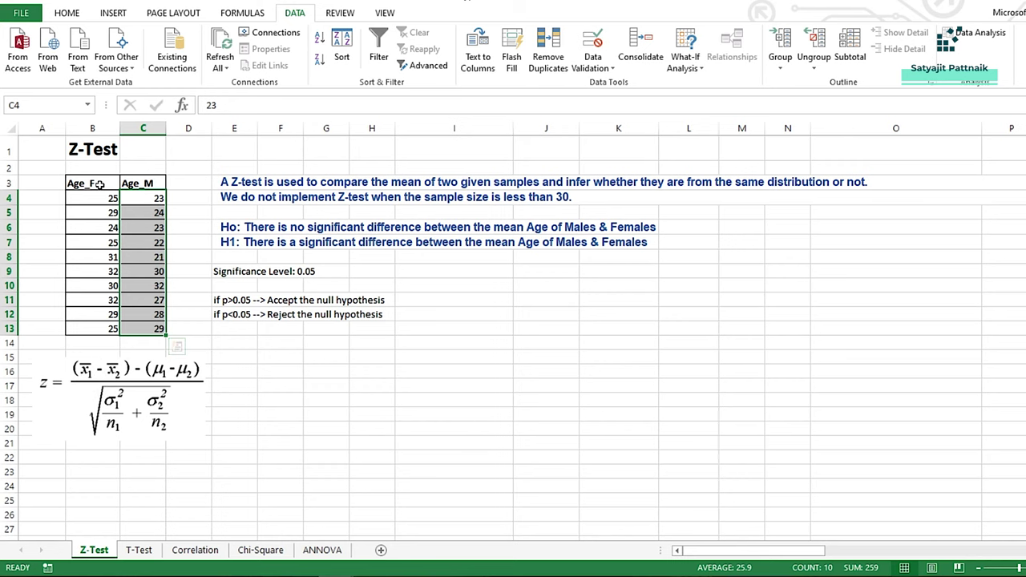
pyautogui.moveTo(96, 183); pyautogui.dragTo(95, 330)
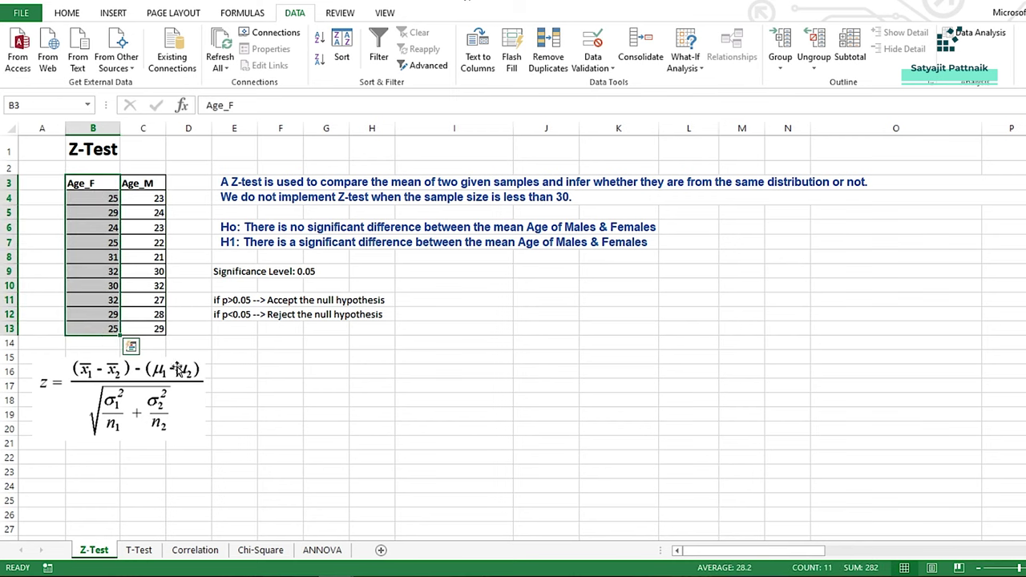
pyautogui.moveTo(140, 185); pyautogui.dragTo(141, 328)
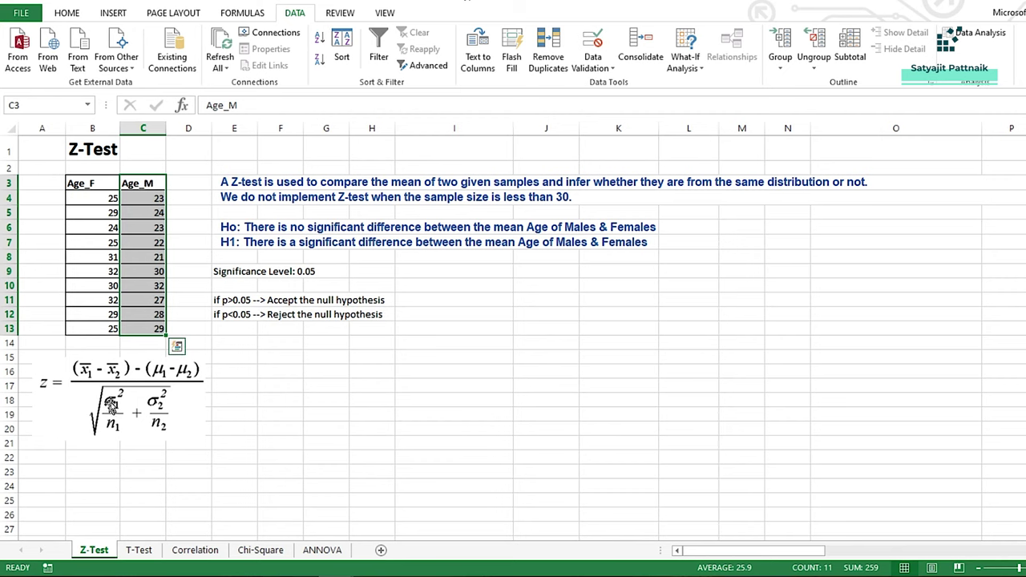
pyautogui.moveTo(93, 183); pyautogui.dragTo(104, 327)
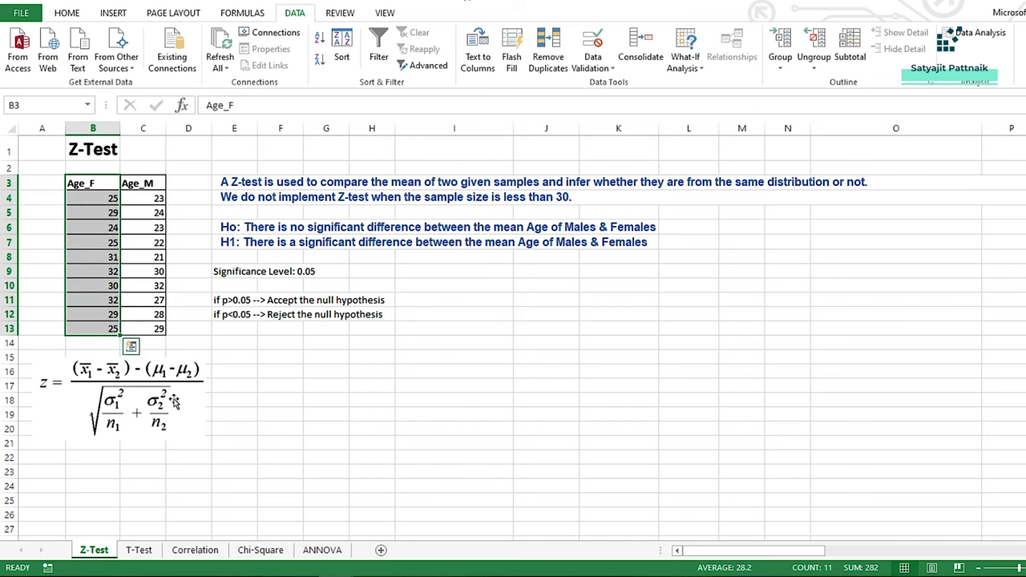
pyautogui.moveTo(93, 198); pyautogui.dragTo(99, 329)
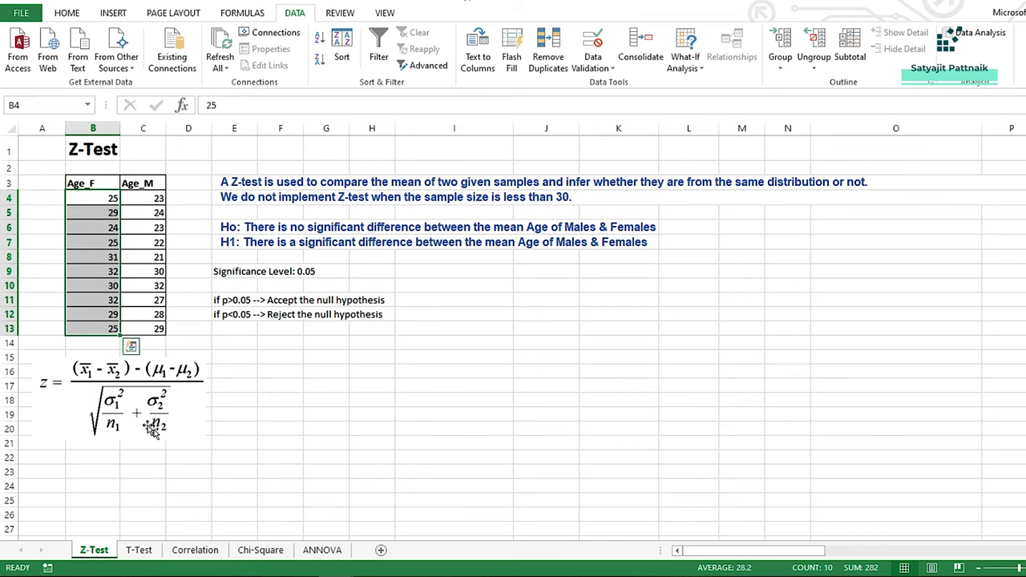
pyautogui.moveTo(143, 200); pyautogui.dragTo(137, 323)
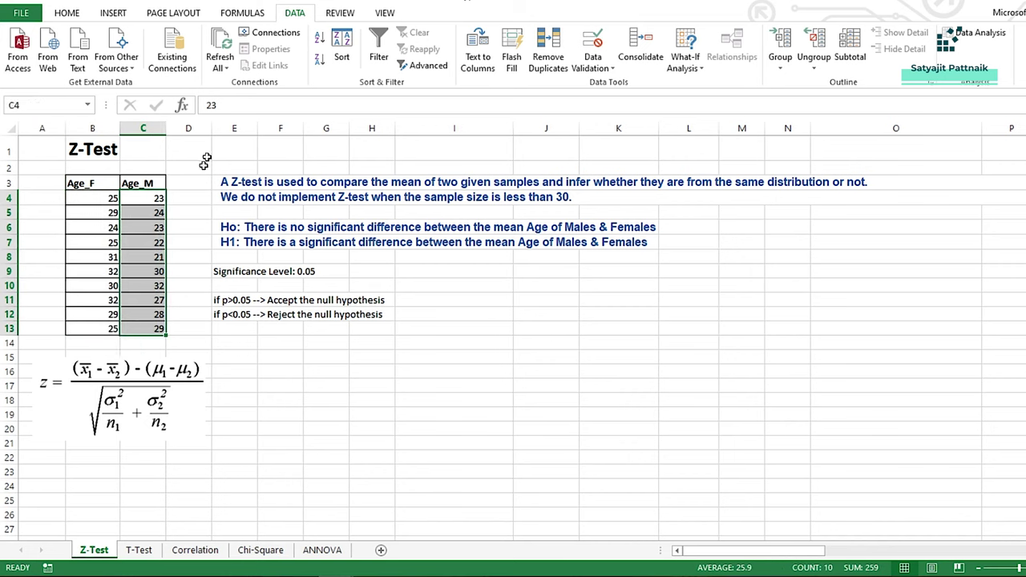
pyautogui.click(95, 150)
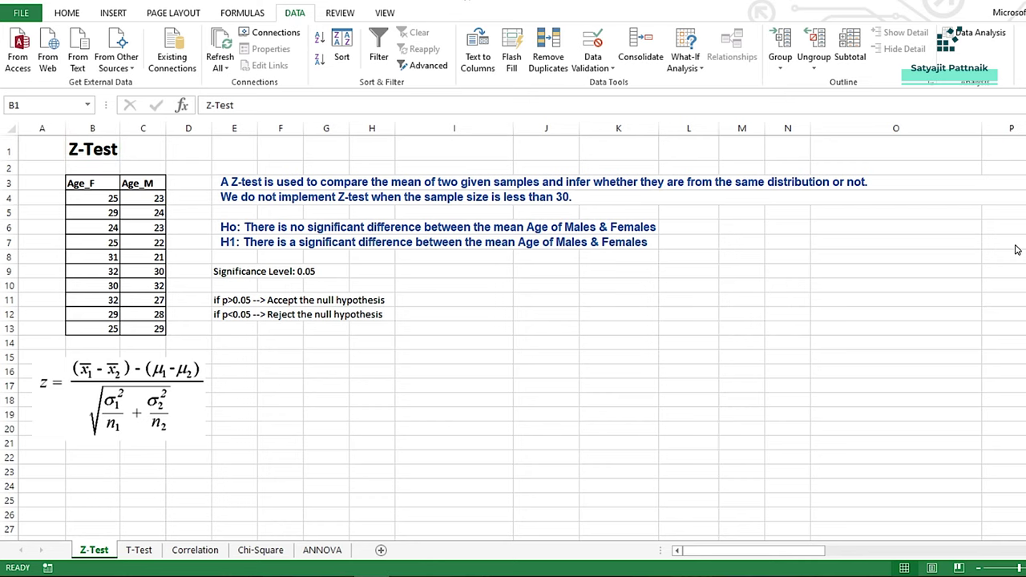
pyautogui.click(23, 13)
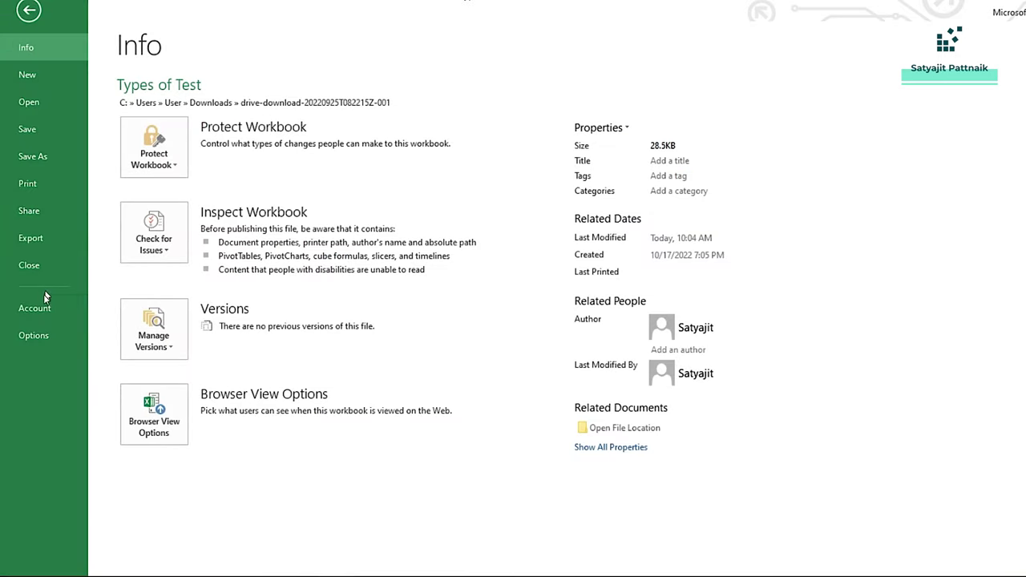
pyautogui.click(39, 337)
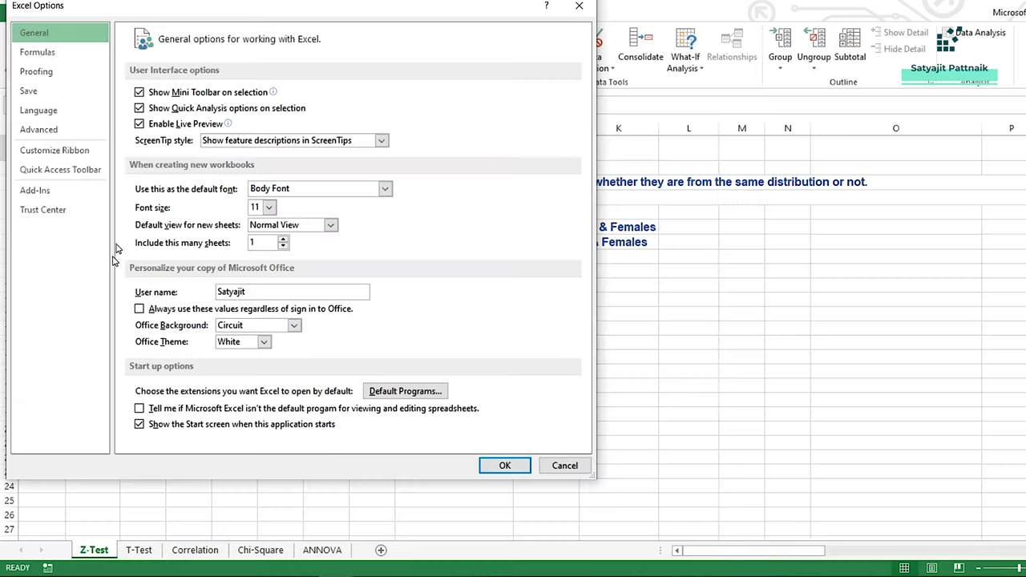
pyautogui.click(53, 192)
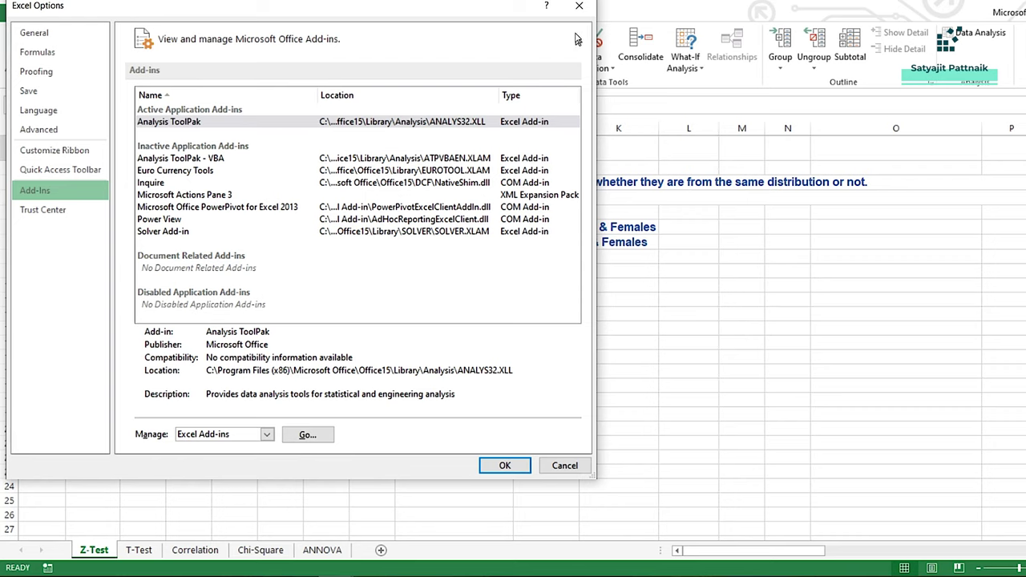
pyautogui.click(579, 6)
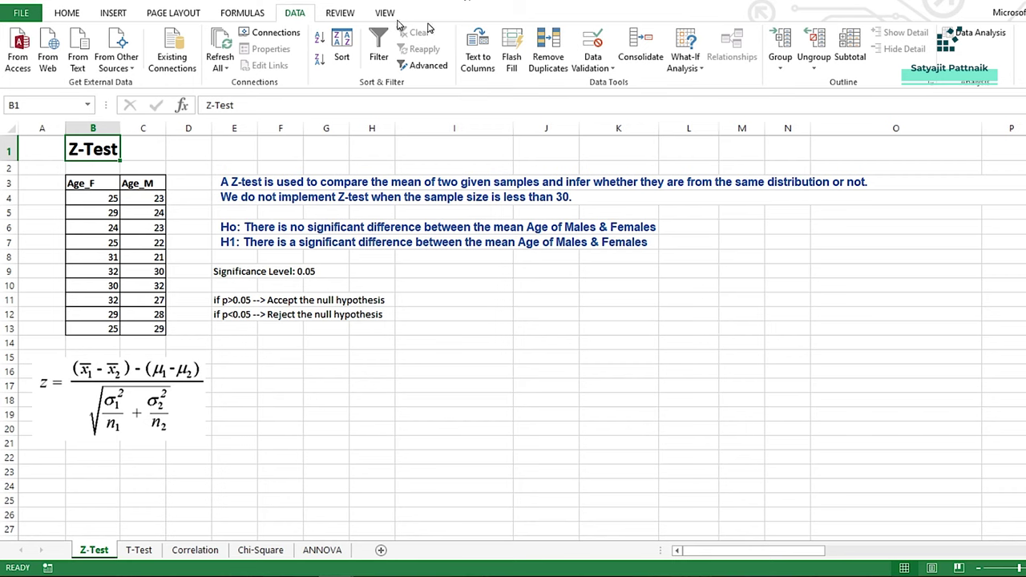
pyautogui.click(972, 33)
pyautogui.moveTo(803, 173); pyautogui.dragTo(408, 350)
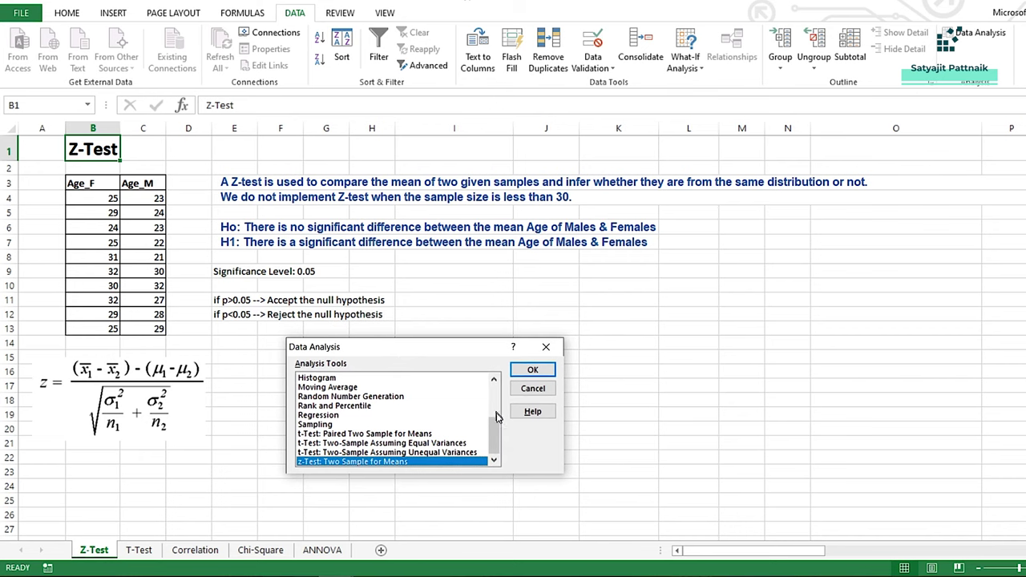
pyautogui.scroll(3, 369, 401)
pyautogui.click(348, 379)
pyautogui.press('Down')
pyautogui.press('Down')
pyautogui.press('Down')
pyautogui.press('Down')
pyautogui.press('Down')
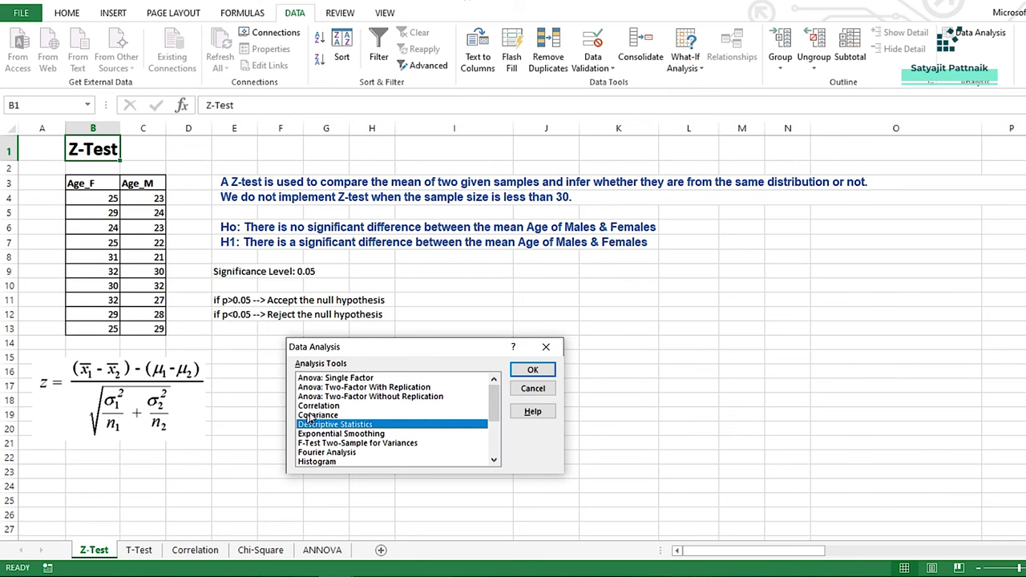
pyautogui.moveTo(495, 405); pyautogui.dragTo(495, 445)
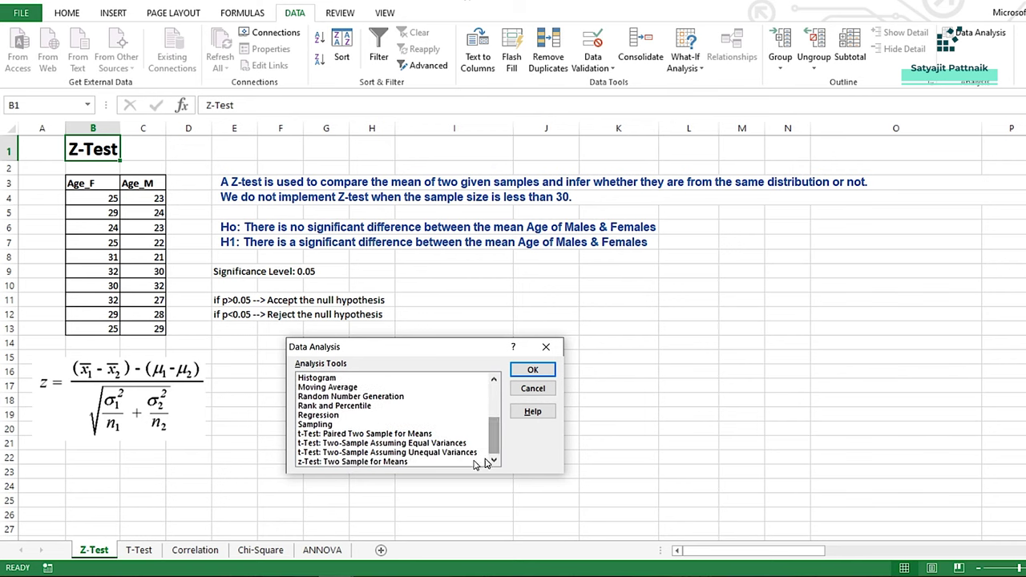
pyautogui.click(328, 462)
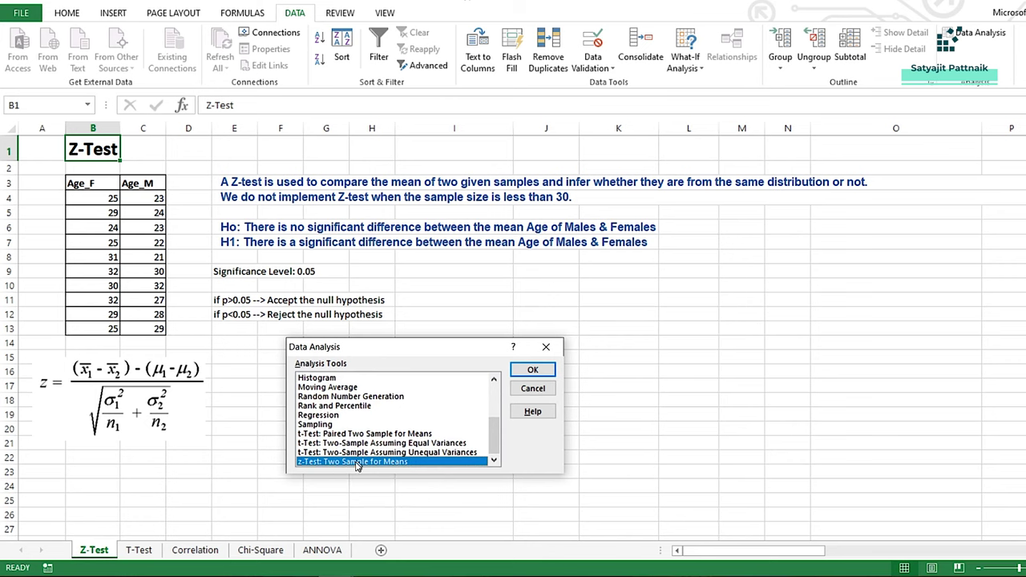
# Close the analysis tools and label E14 and F14 'Var 1' and 'Var 2'
pyautogui.click(549, 349)
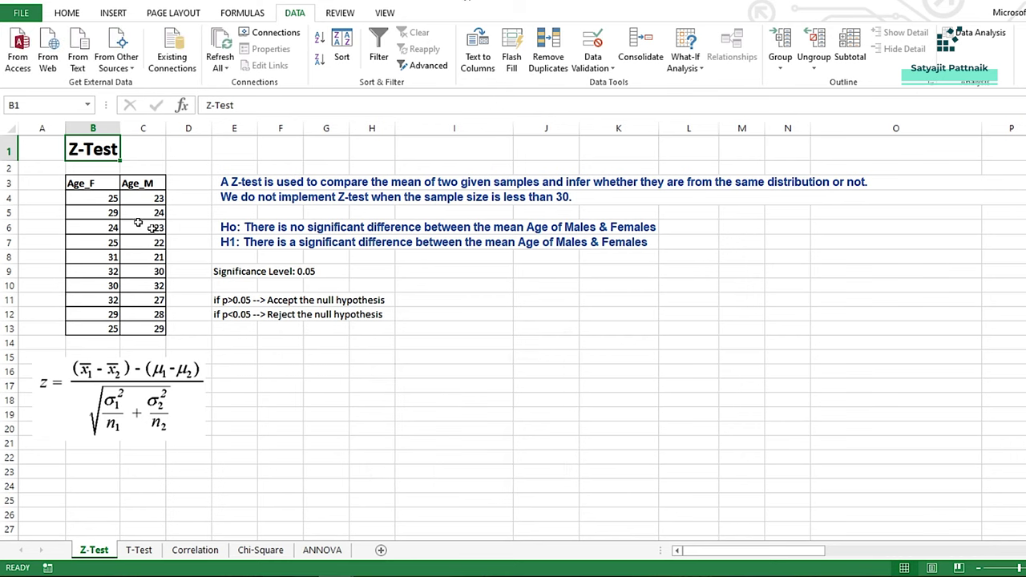
pyautogui.moveTo(84, 181); pyautogui.dragTo(144, 329)
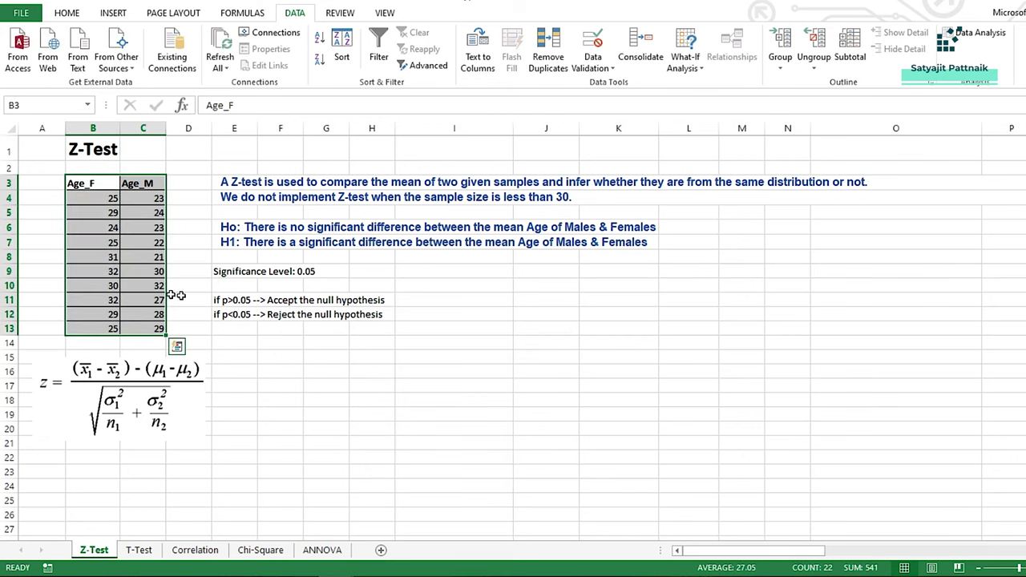
pyautogui.click(246, 343)
pyautogui.doubleClick(246, 343)
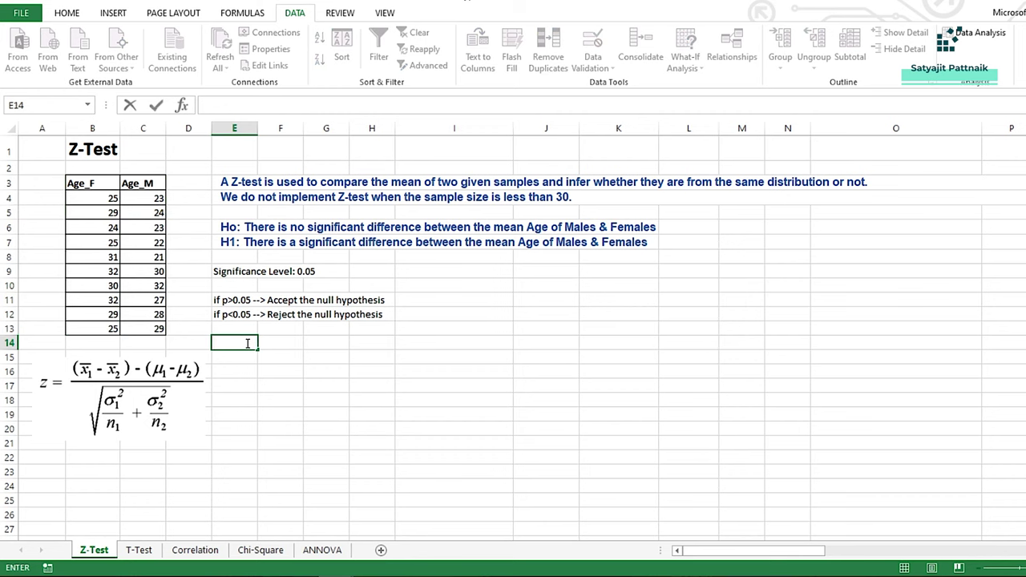
pyautogui.press('Tab')
pyautogui.write('Var 2')
pyautogui.press('Return')
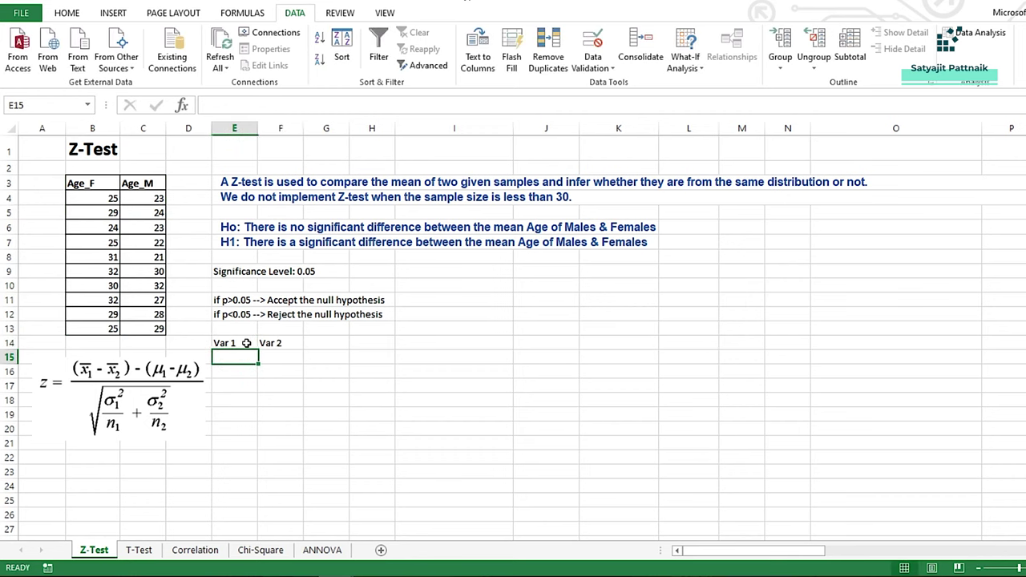
# Enter =VAR.S(B4:B13) in E15 and fill it to F15, giving 9.955556 and 14.32222
pyautogui.write('=VAR')
pyautogui.write('.')
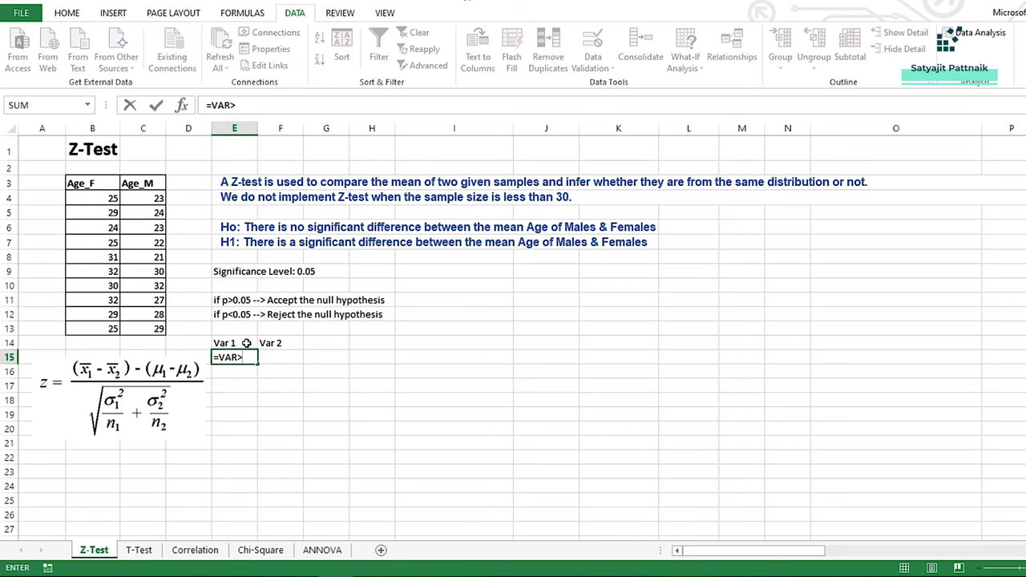
pyautogui.write('S(')
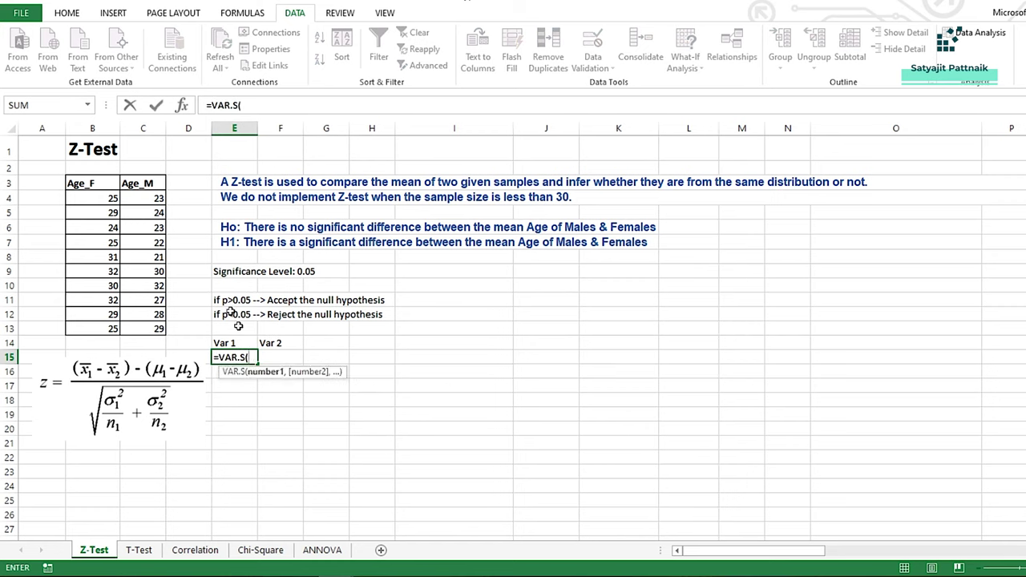
pyautogui.moveTo(92, 198); pyautogui.dragTo(92, 330)
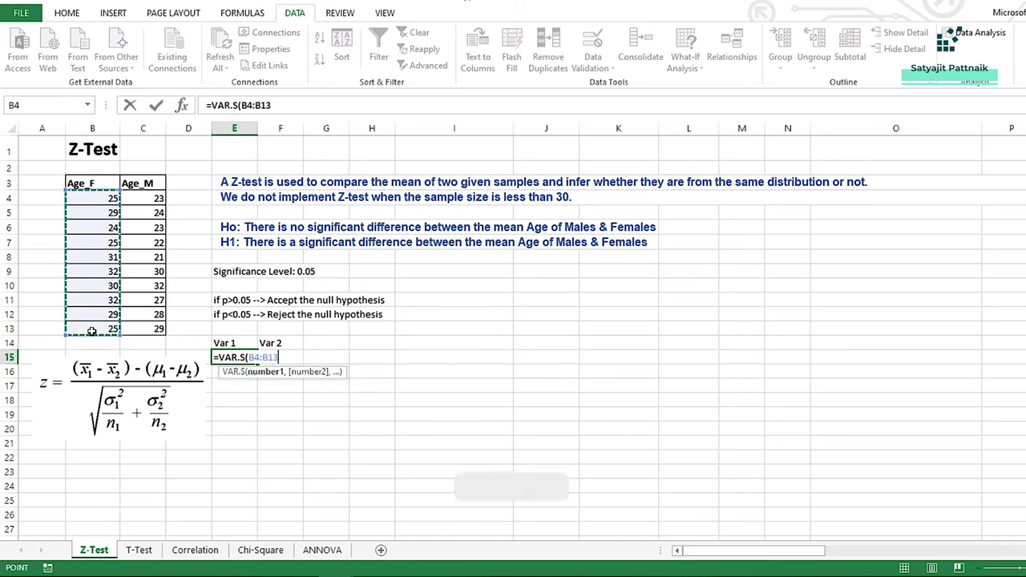
pyautogui.press('Return')
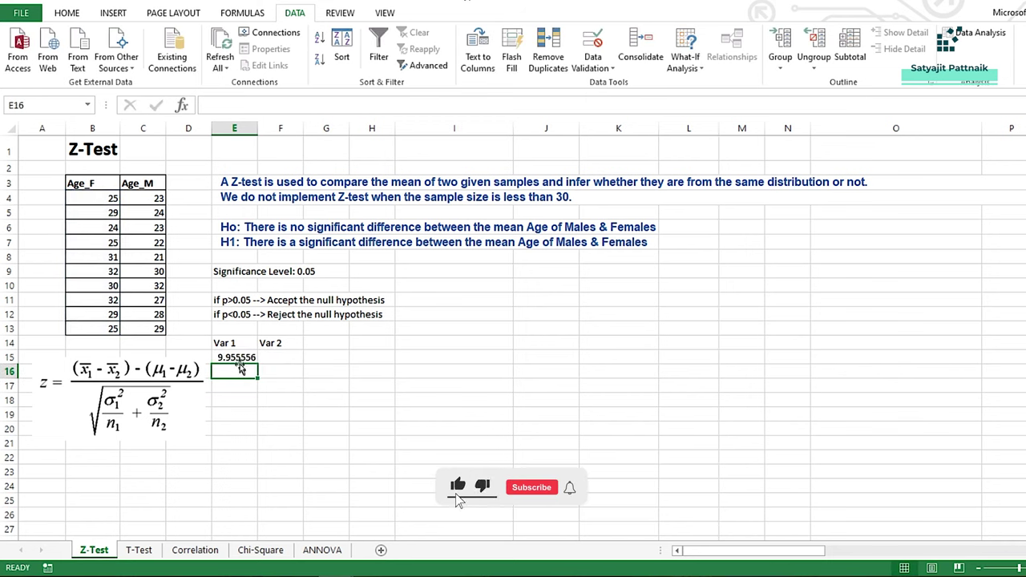
pyautogui.press('Up')
pyautogui.moveTo(258, 365); pyautogui.dragTo(300, 363)
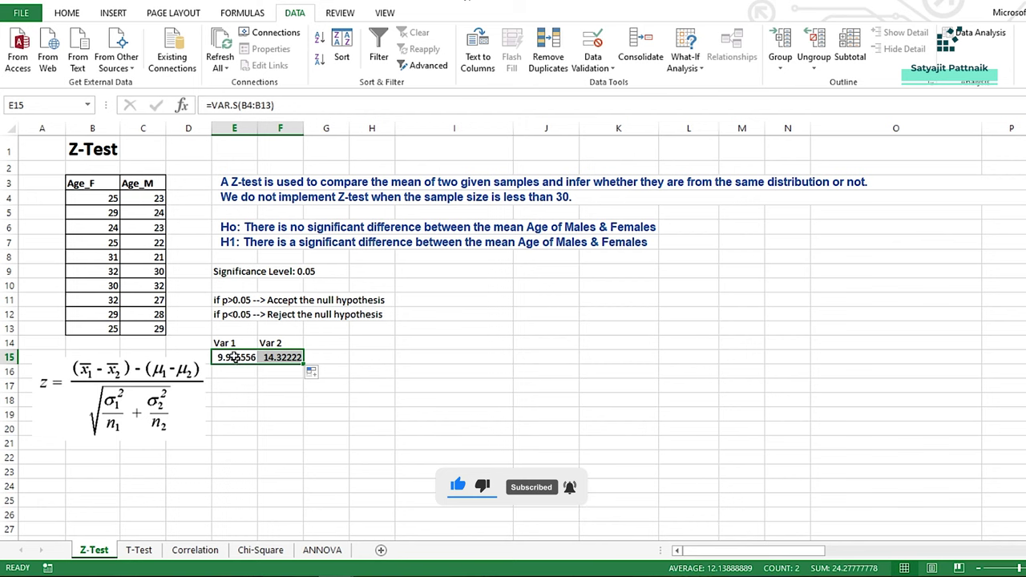
pyautogui.moveTo(228, 343); pyautogui.dragTo(272, 358)
# Apply All Borders to the E14:F15 variance block, then select the B4:B13 and C4:C13 age values
pyautogui.click(66, 12)
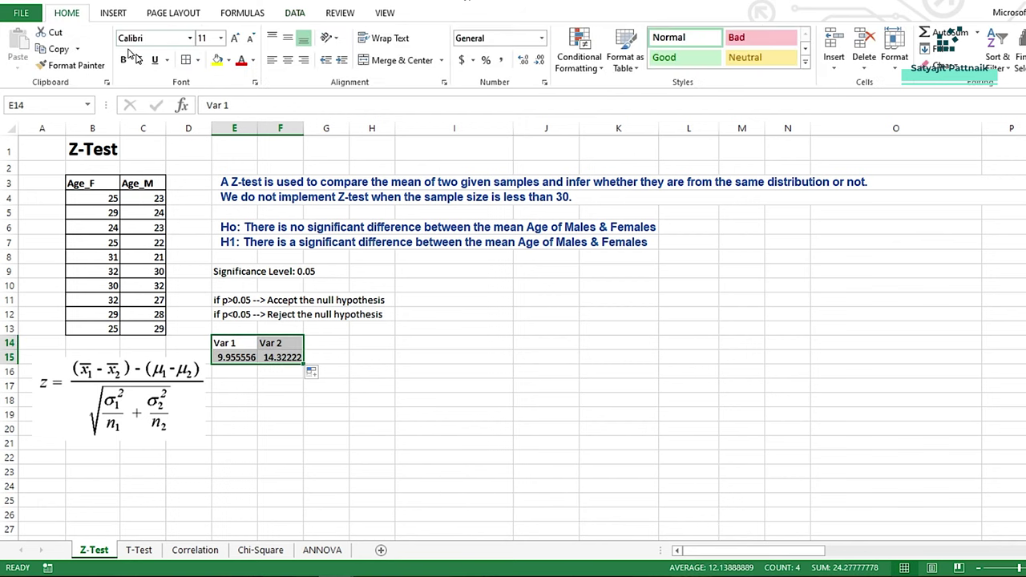
pyautogui.click(185, 63)
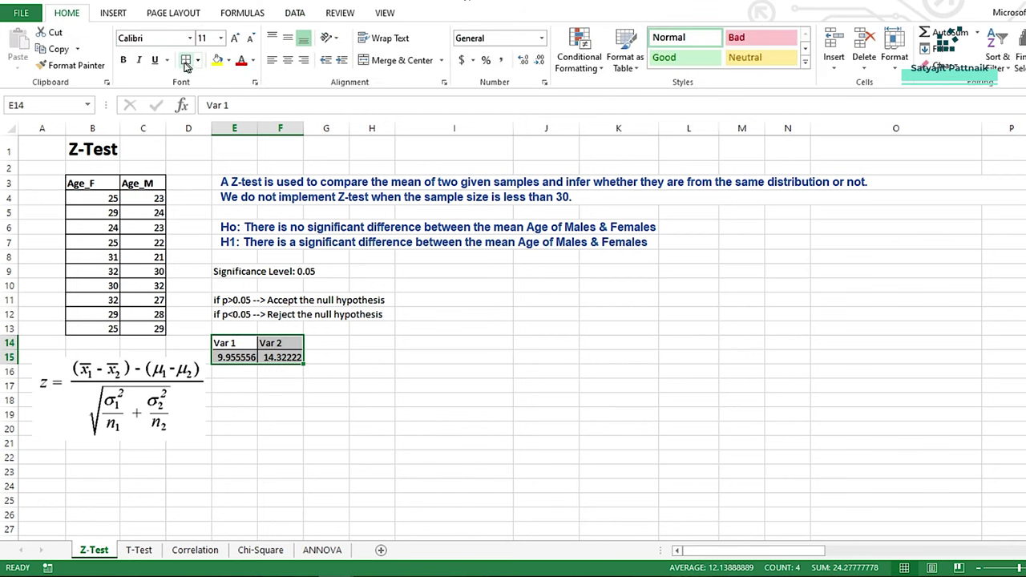
pyautogui.click(295, 13)
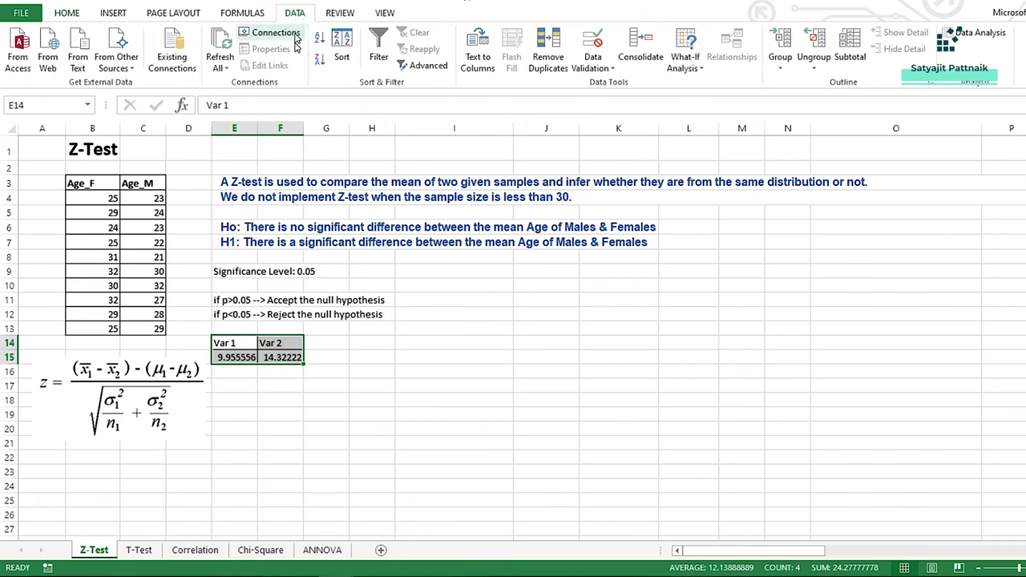
pyautogui.click(239, 354)
pyautogui.moveTo(91, 199); pyautogui.dragTo(94, 330)
pyautogui.moveTo(159, 199); pyautogui.dragTo(156, 330)
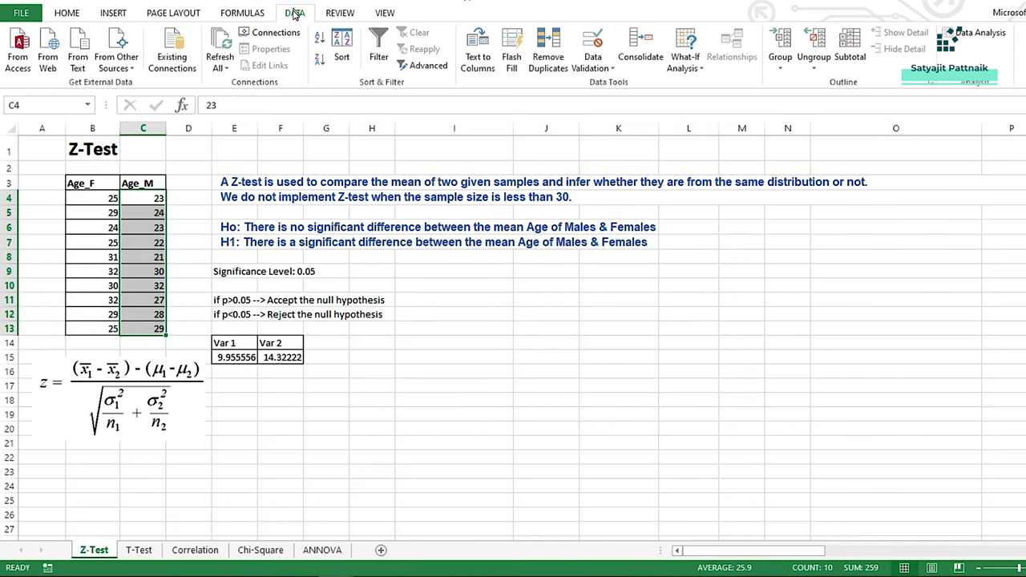
# Reopen Data Analysis with z-Test: Two Sample for Means selected and move the dialog right
pyautogui.click(976, 33)
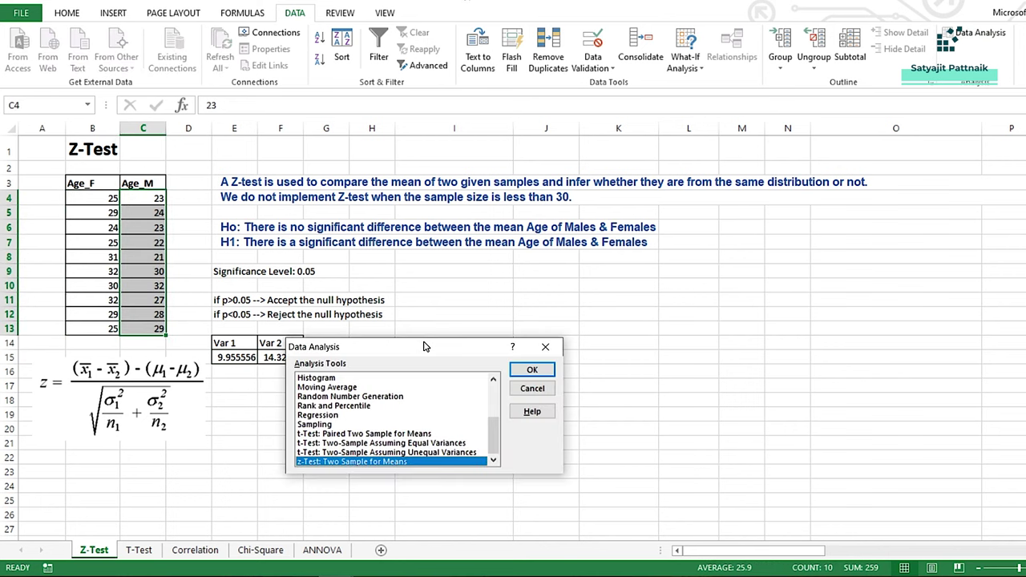
pyautogui.moveTo(425, 347); pyautogui.dragTo(473, 344)
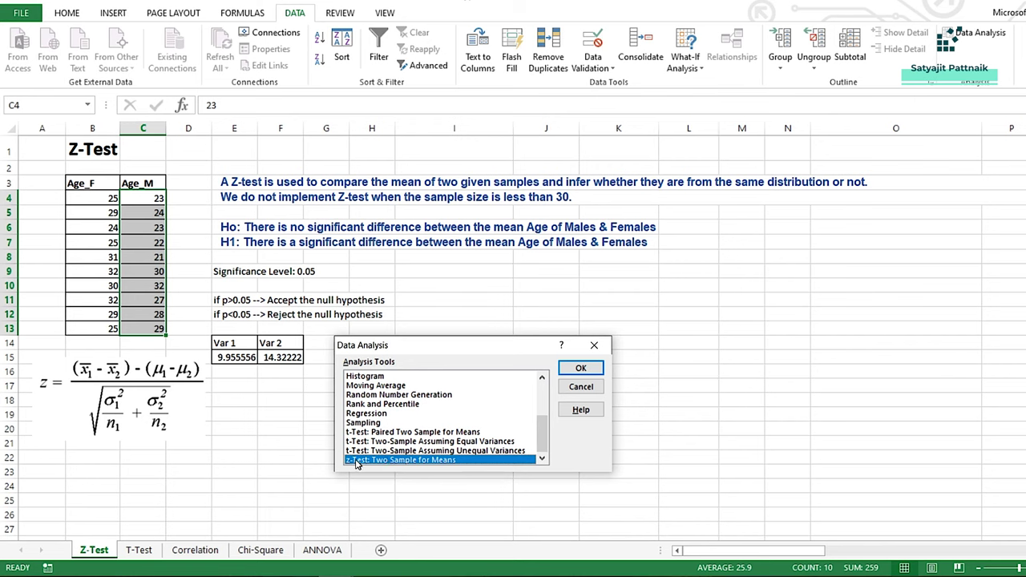